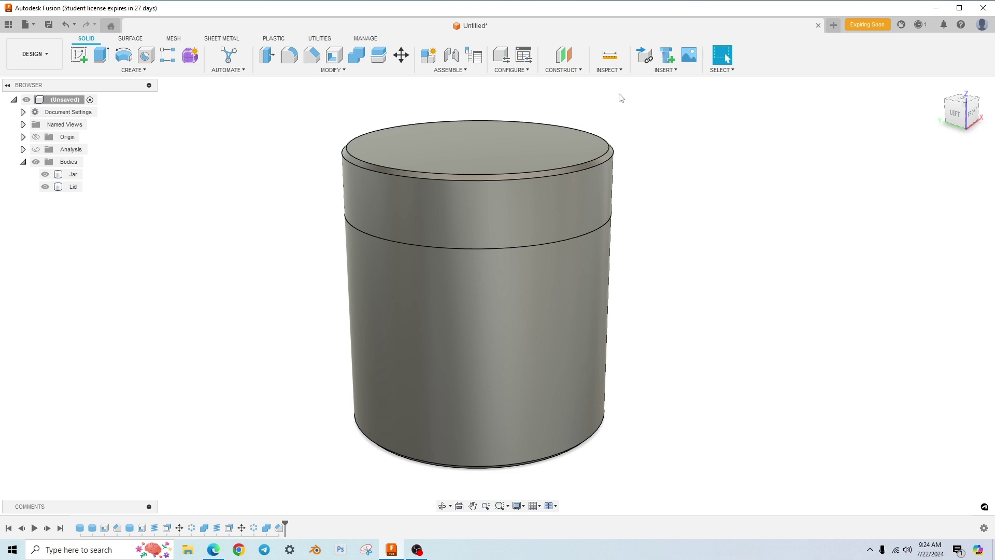
left_click(611, 70)
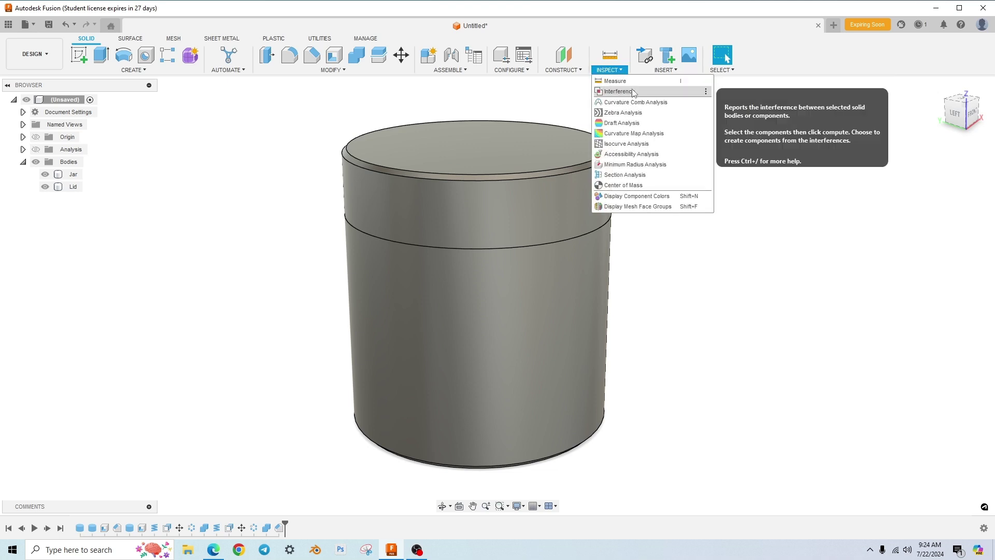
left_click(291, 240)
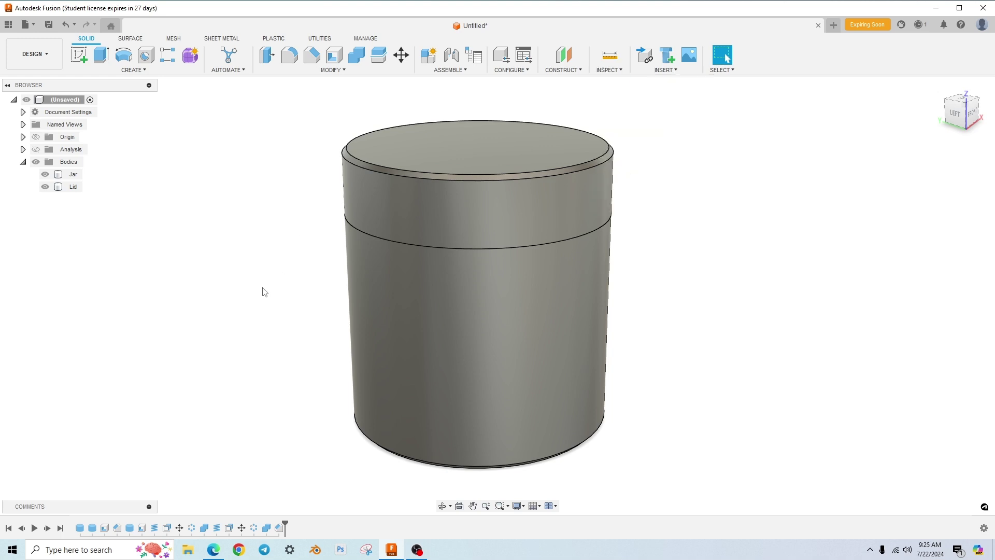
mouse_move(257, 349)
middle_mouse_down("shift")
mouse_move(257, 322)
mouse_move(260, 347)
middle_mouse_up("shift")
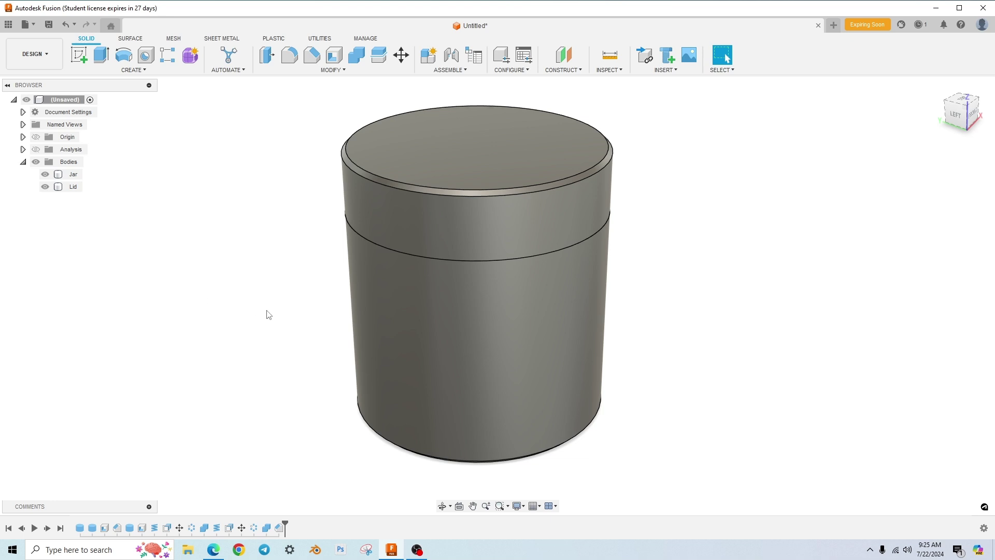
scroll(269, 315, "down", 2)
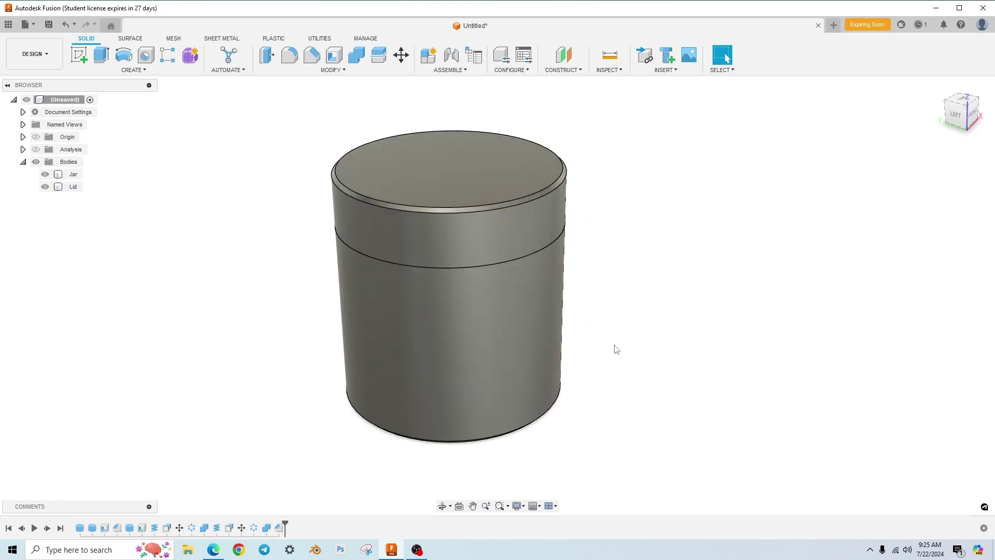
middle_click_drag(613, 344, 649, 341)
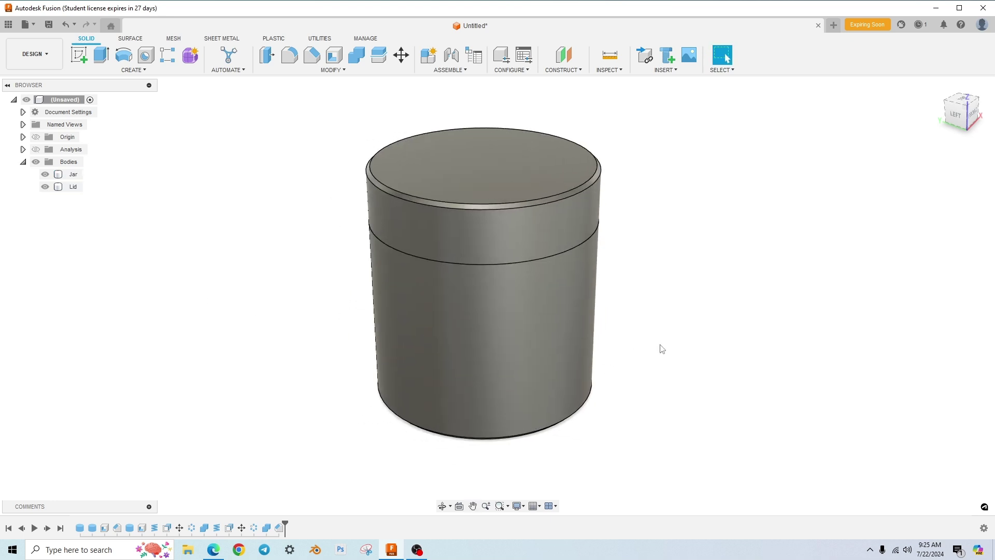
Step: Hide the Lid body to examine the Jar's threaded neck, and show the lid again
left_click(45, 187)
middle_click_drag(259, 328, 498, 313, "shift")
left_click(77, 187)
left_click(45, 187)
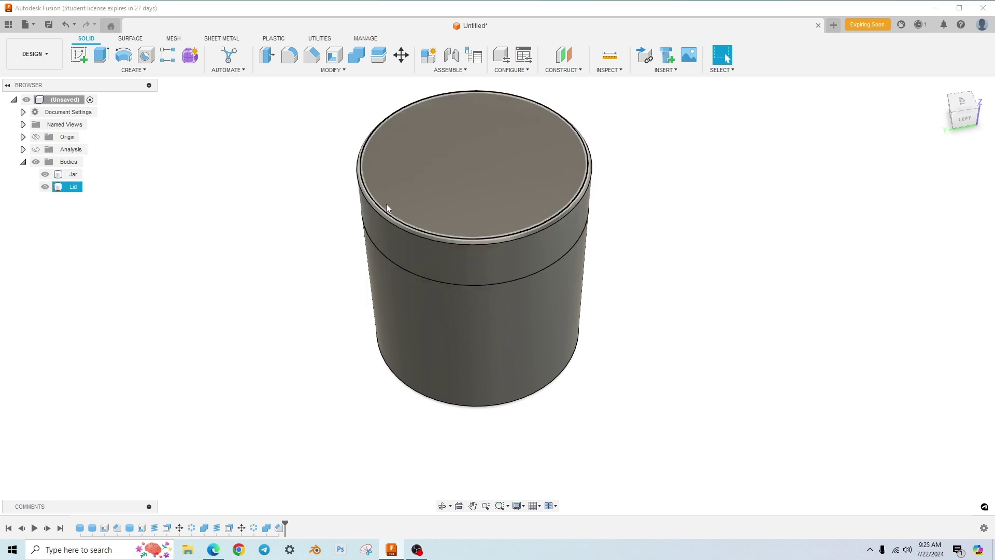
middle_click_drag(331, 314, 332, 279, "shift")
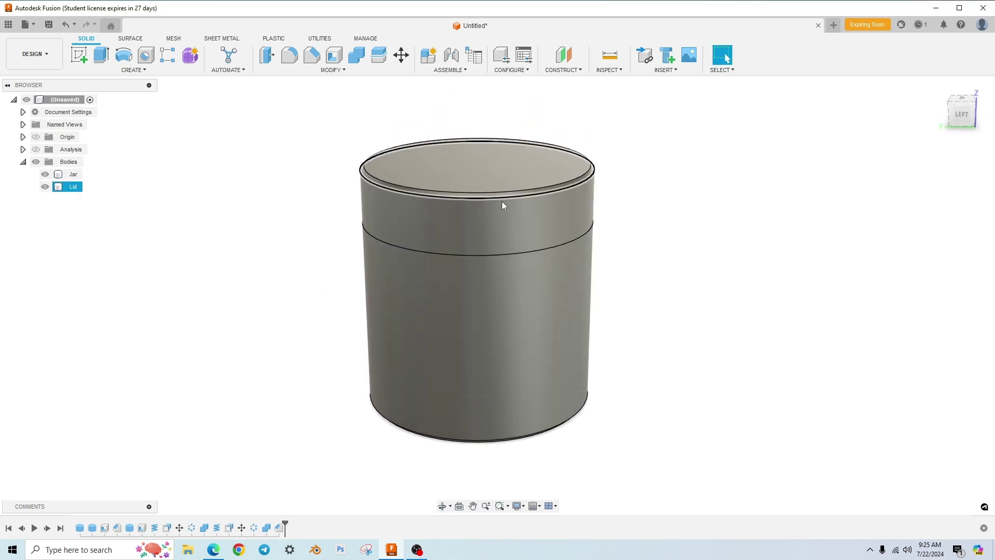
left_click(512, 268)
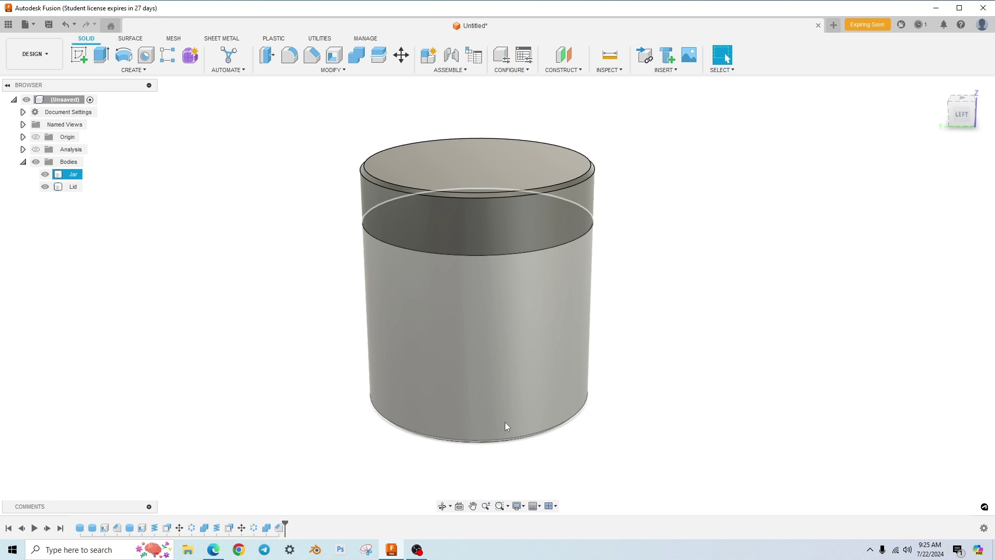
left_click(179, 283)
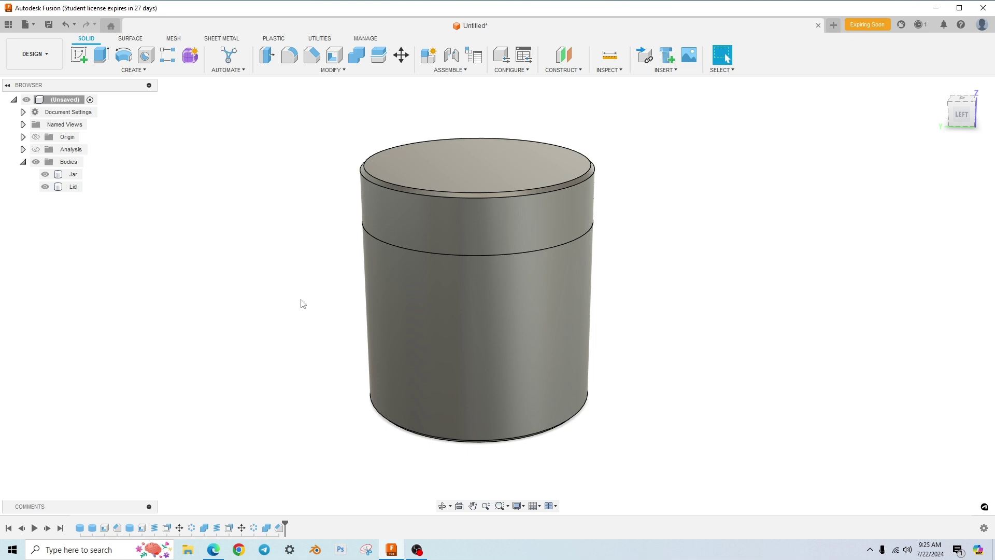
Step: Toggle the Jar and Lid bodies' visibility to inspect the external thread from several sides, ending with both shown
left_click(45, 174)
left_click(45, 174)
left_click(45, 186)
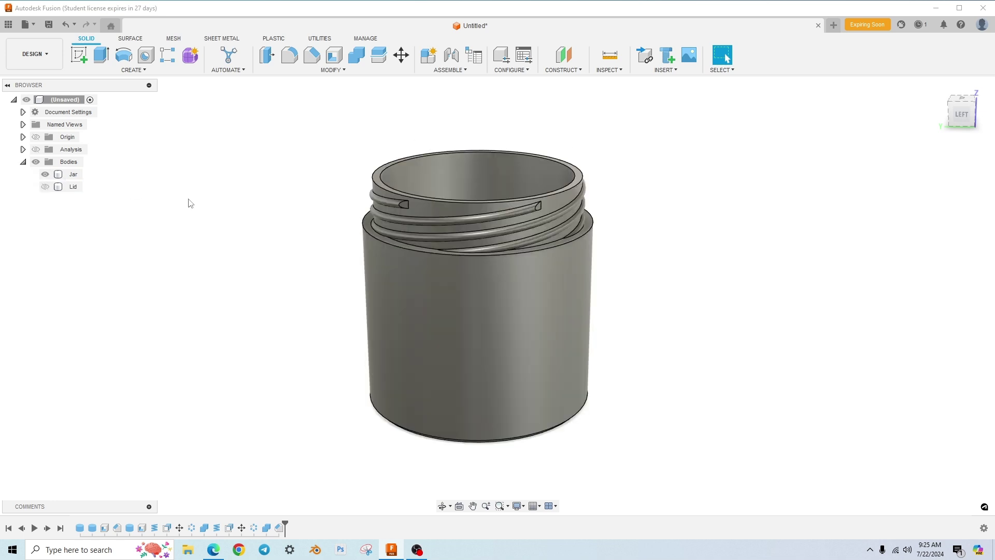
left_click(376, 207)
left_click(605, 241)
middle_click_drag(193, 302, 260, 284, "shift")
middle_click_drag(169, 242, 190, 271, "shift")
left_click(45, 187)
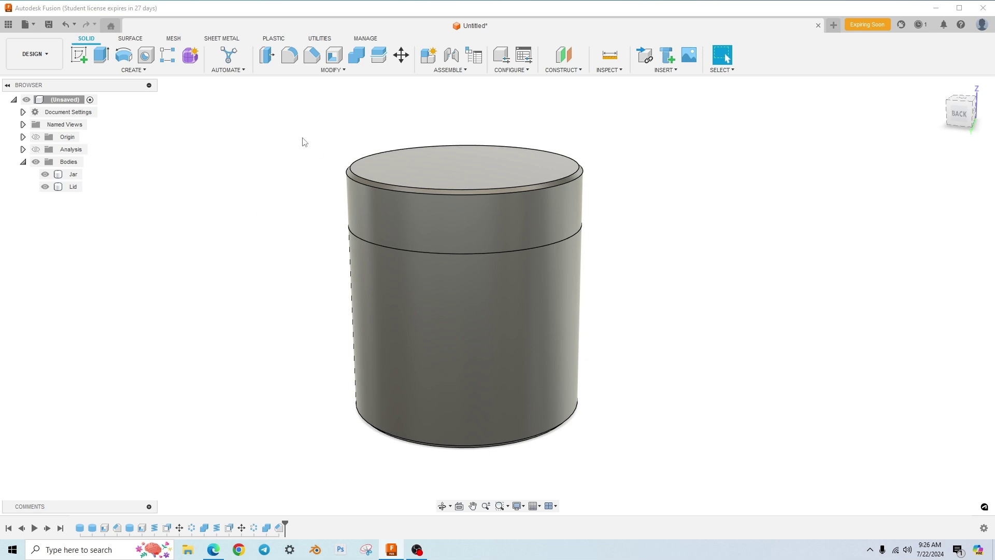
Step: Turn on the existing section analysis and examine how the lid and jar threads meet in cross-section
left_click(36, 150)
left_click(348, 298)
middle_click_drag(349, 297, 622, 181, "shift")
left_click(622, 182)
middle_click_drag(635, 311, 638, 228, "shift")
scroll(457, 171, "up", 5)
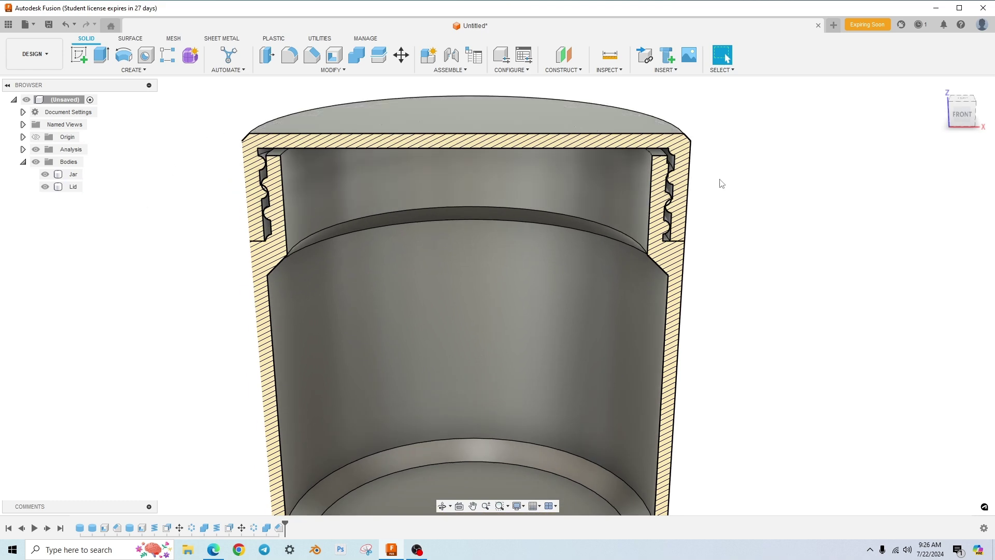
scroll(726, 197, "up", 6)
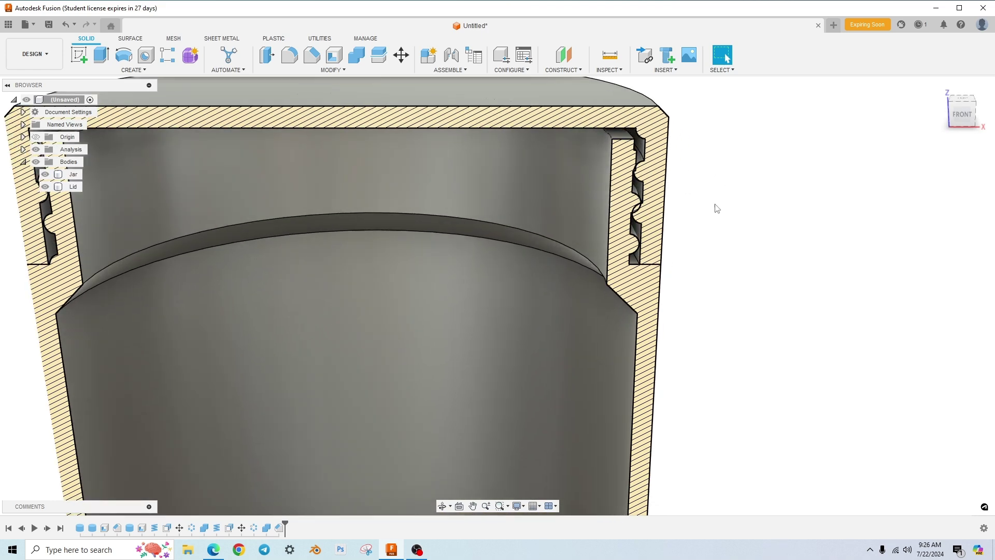
middle_click_drag(702, 250, 690, 231, "shift")
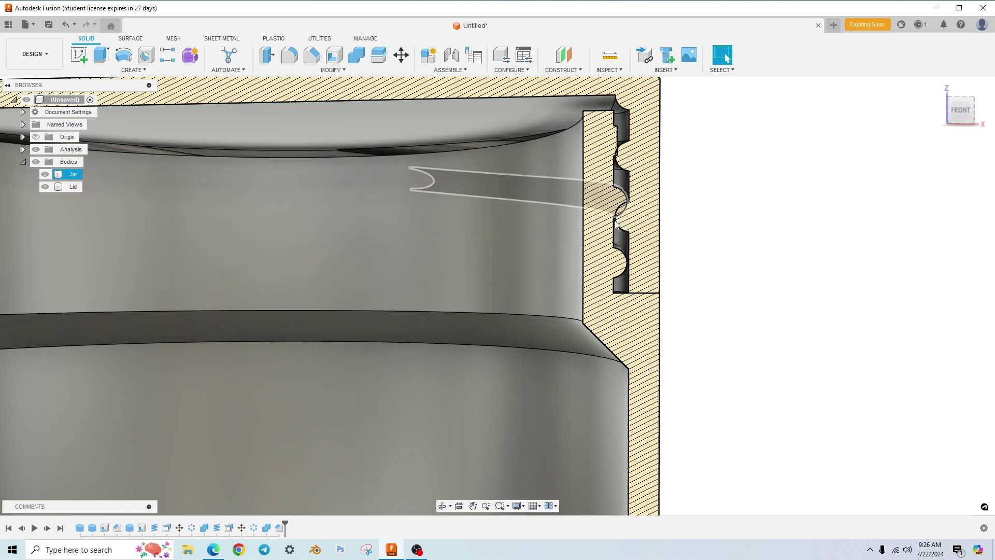
scroll(726, 244, "down", 5)
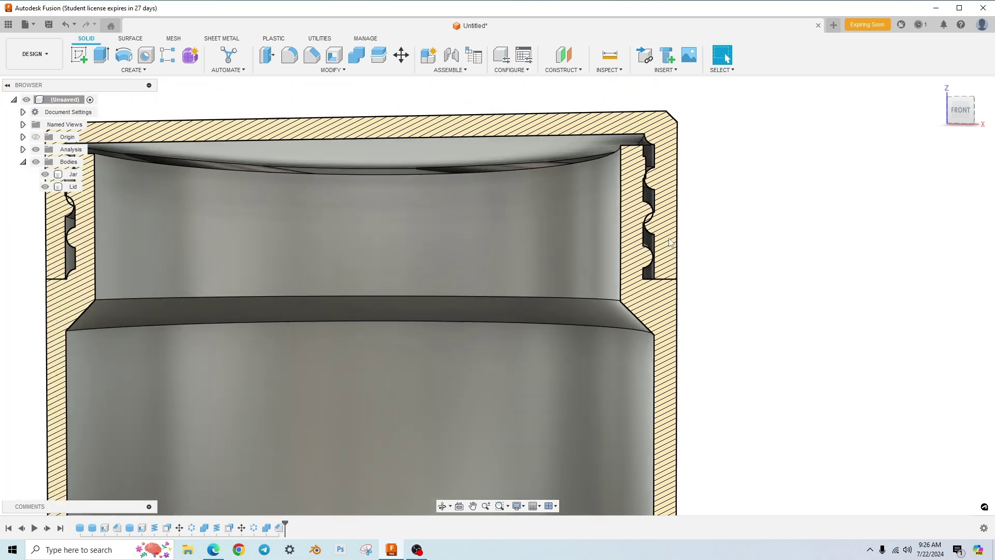
middle_click_drag(404, 197, 419, 244, "shift")
Step: Compute the interference between the Lid and Jar bodies, excluding coincident faces
left_click(615, 70)
left_click(619, 91)
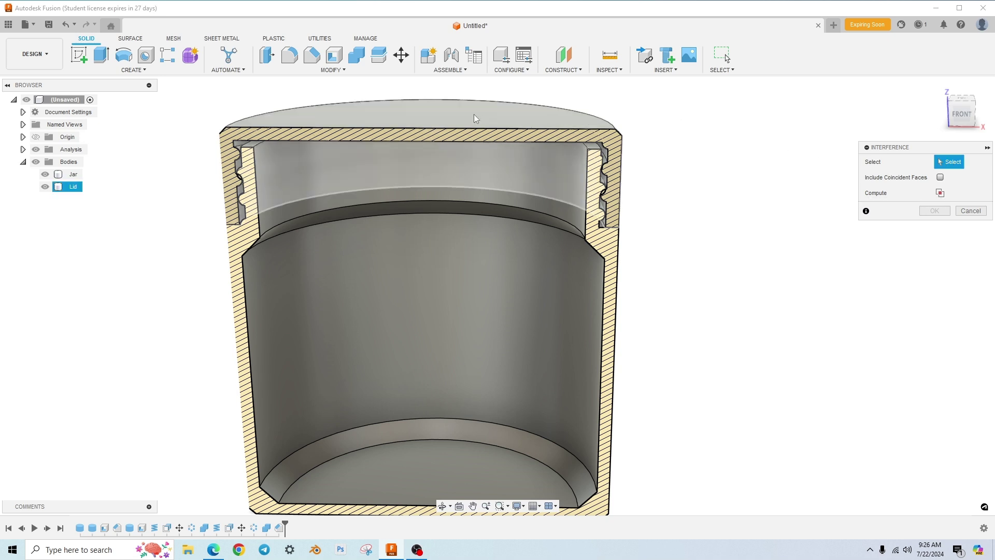
left_click(449, 124)
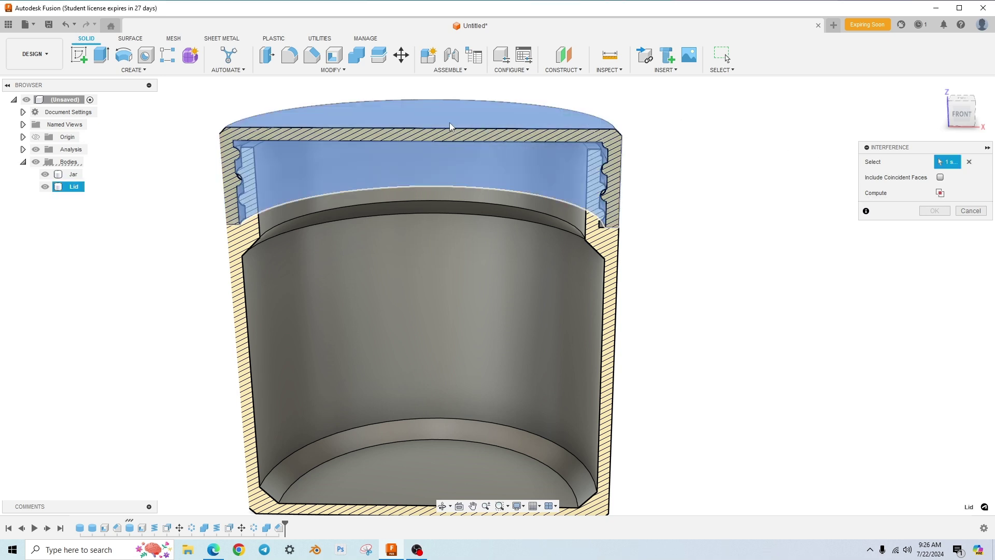
left_click(465, 310)
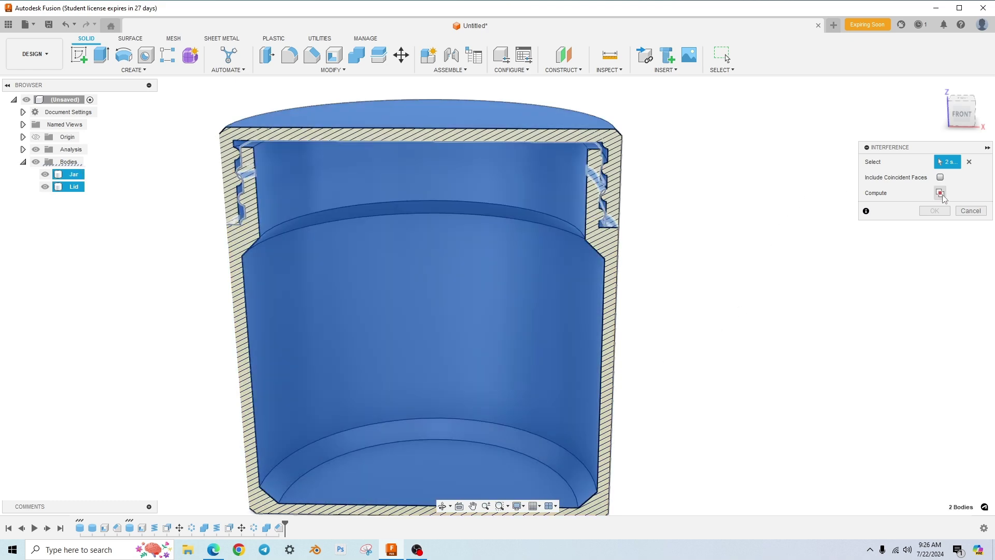
left_click(939, 193)
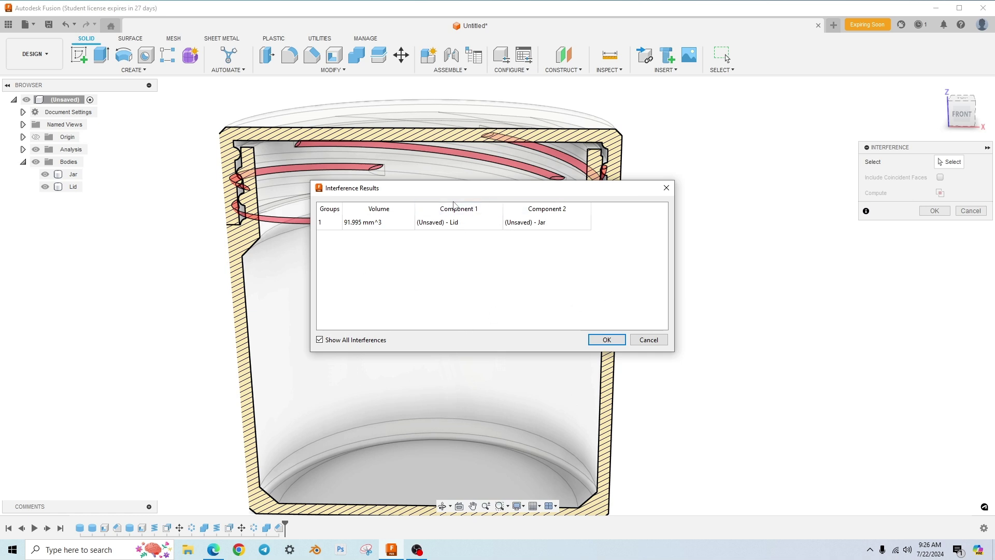
Step: Examine the highlighted interference along the threads from several angles and close the interference results
left_click_drag(457, 192, 678, 199)
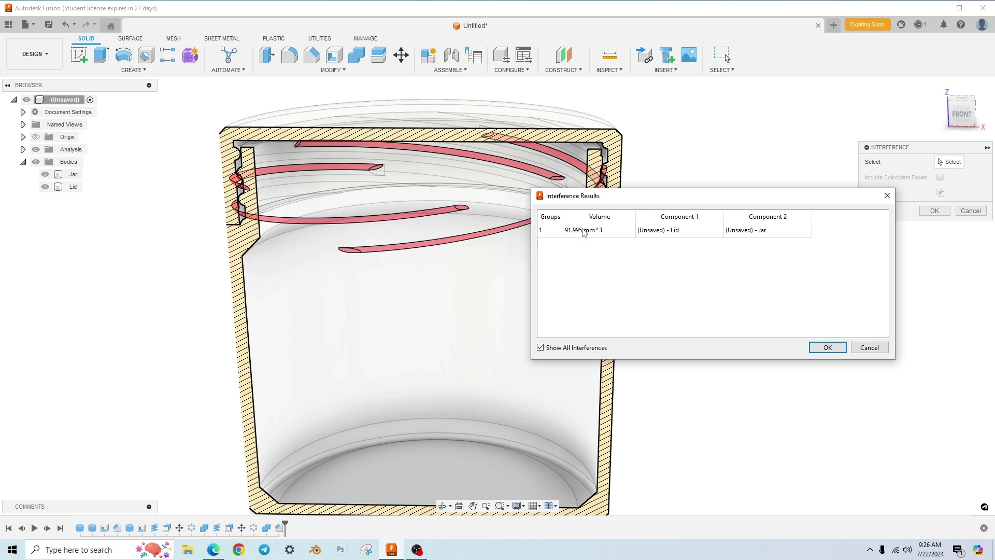
left_click_drag(730, 203, 834, 264)
middle_click_drag(515, 291, 475, 294)
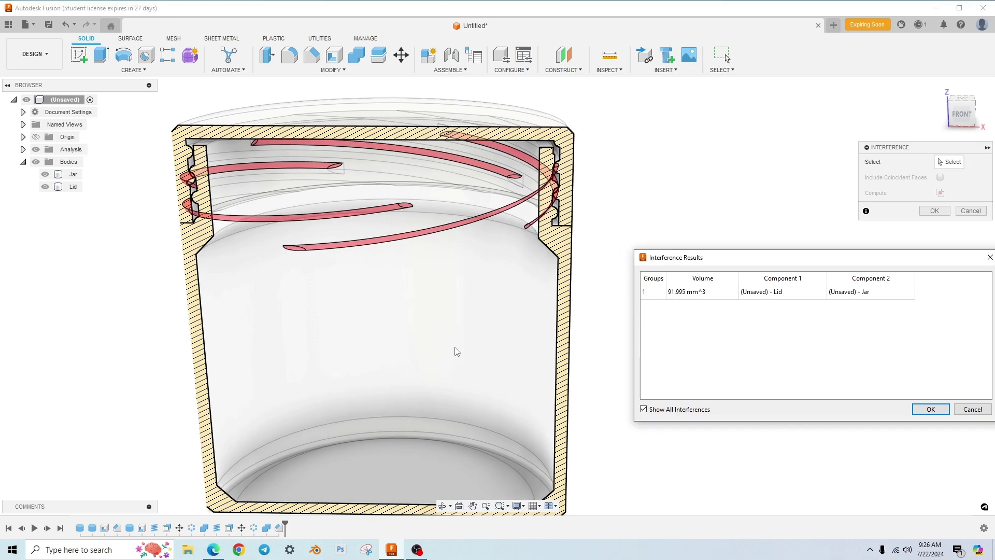
middle_click_drag(453, 347, 719, 353, "shift")
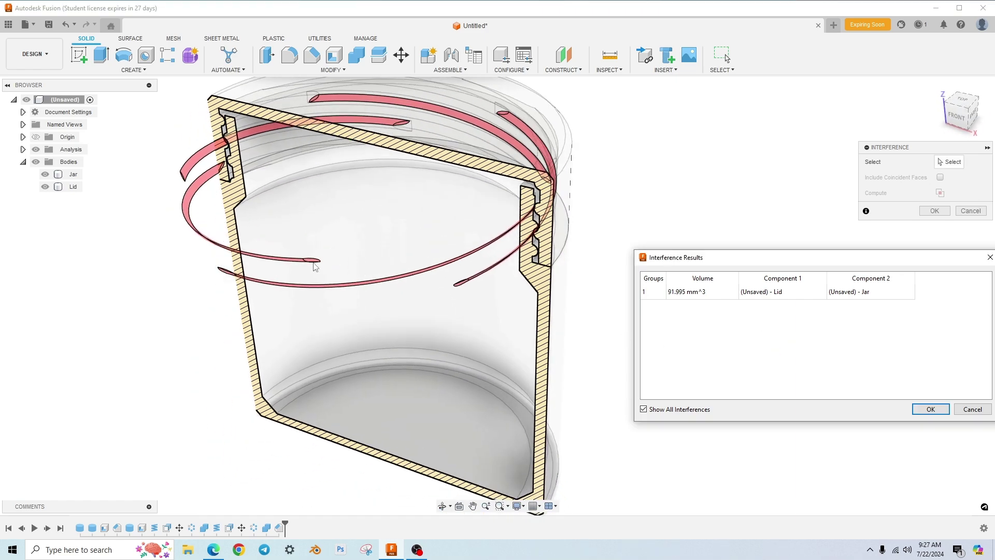
middle_click_drag(367, 297, 402, 289, "shift")
scroll(318, 277, "up", 5)
scroll(528, 302, "down", 5)
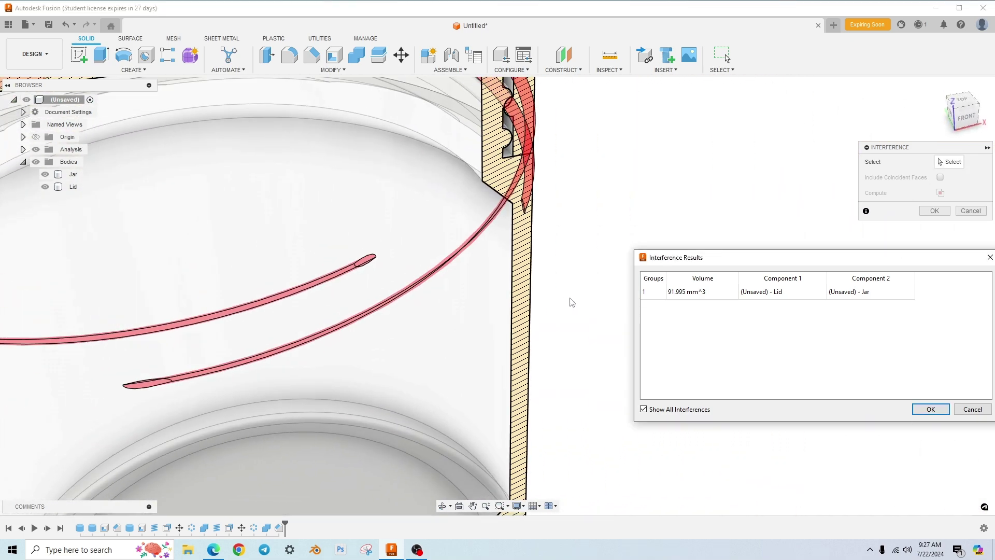
scroll(574, 302, "down", 2)
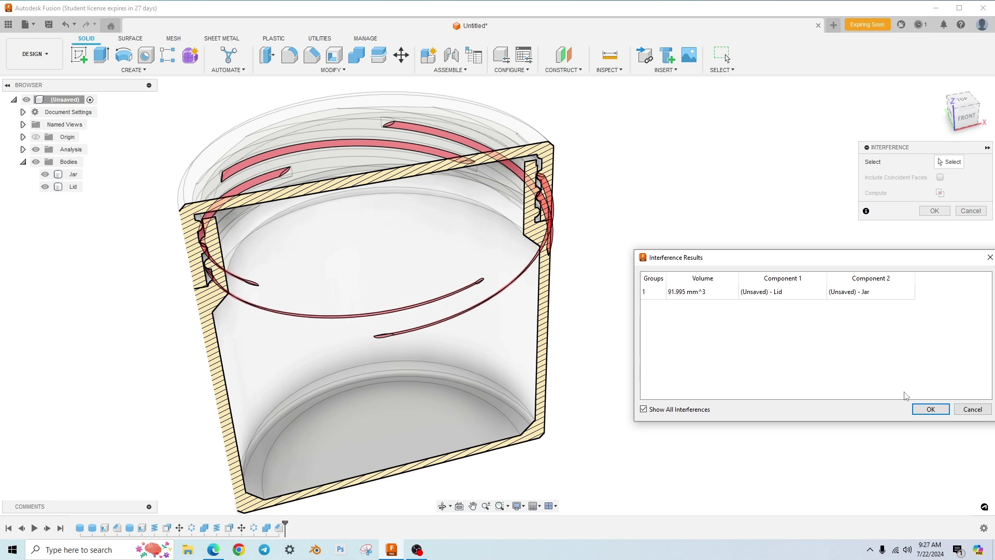
left_click(936, 410)
Step: Inspect the thread contact between the lid and jar up close in the section view
middle_click_drag(676, 343, 724, 358)
middle_click_drag(724, 359, 669, 375, "shift")
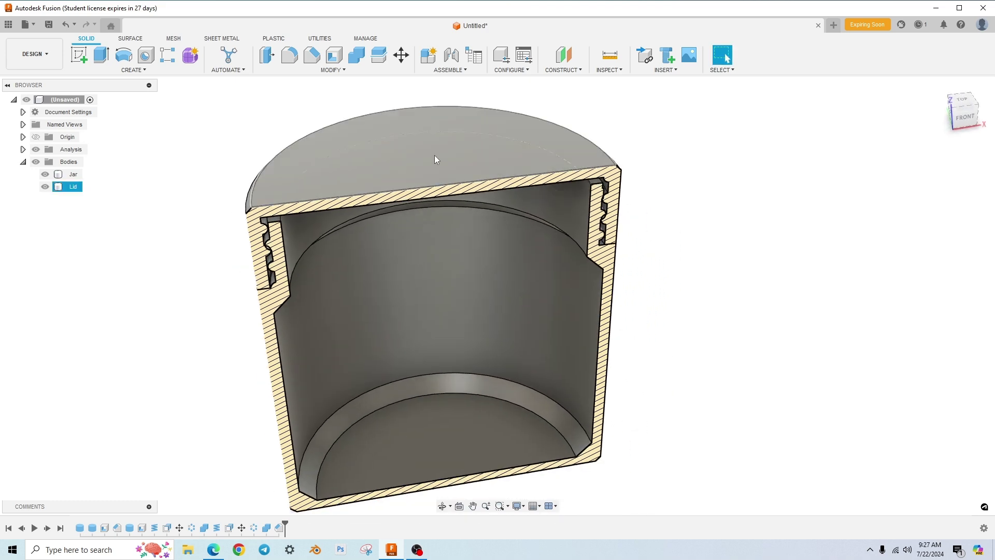
scroll(630, 229, "up", 5)
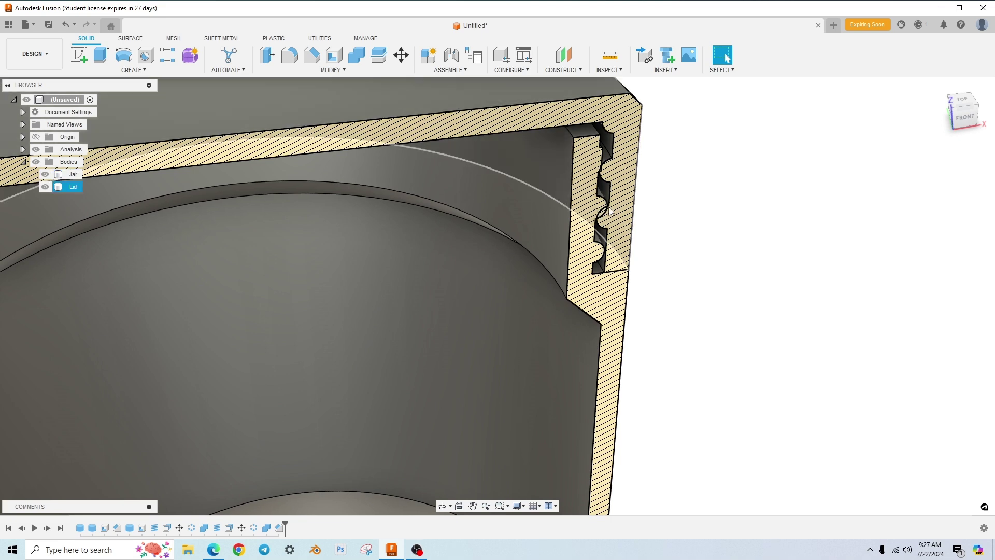
scroll(702, 221, "down", 5)
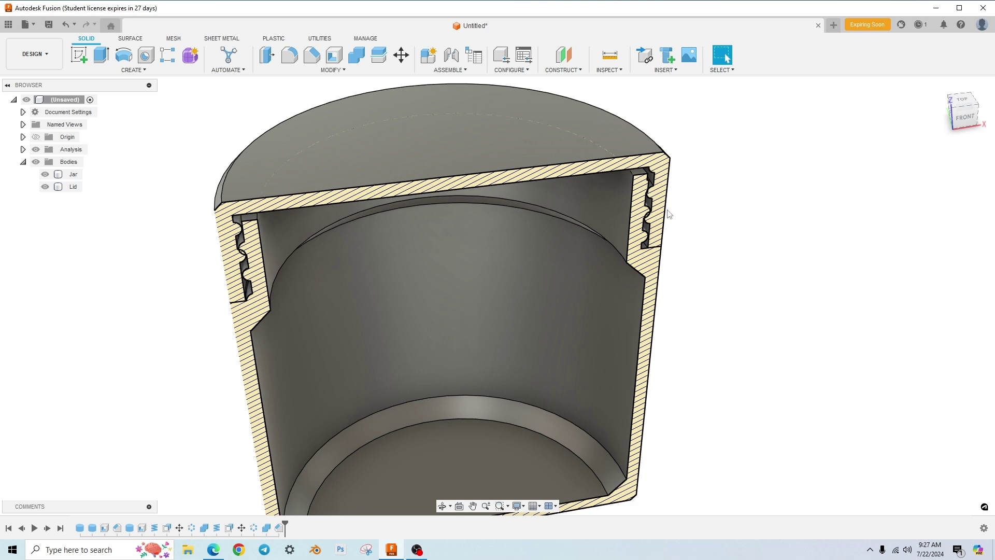
scroll(669, 214, "up", 5)
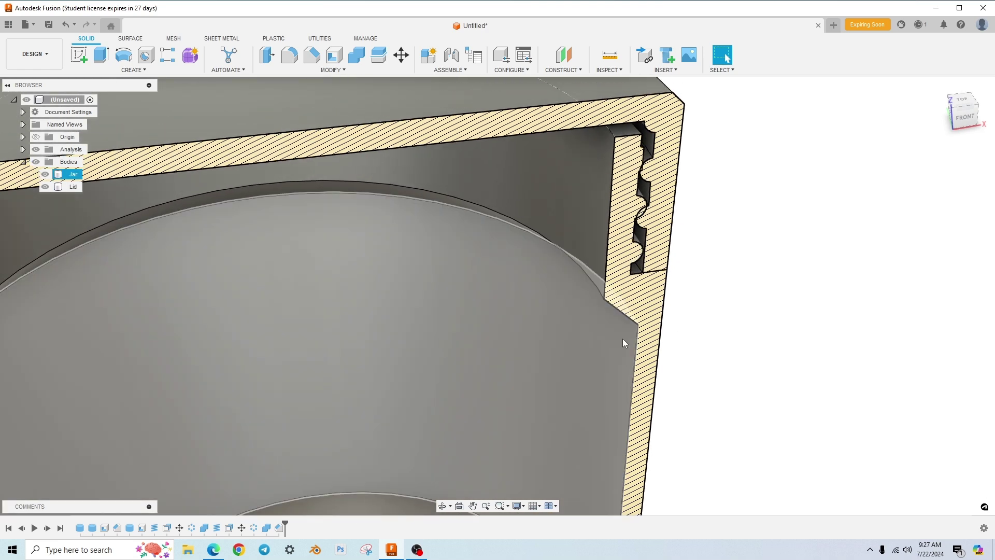
scroll(574, 354, "down", 5)
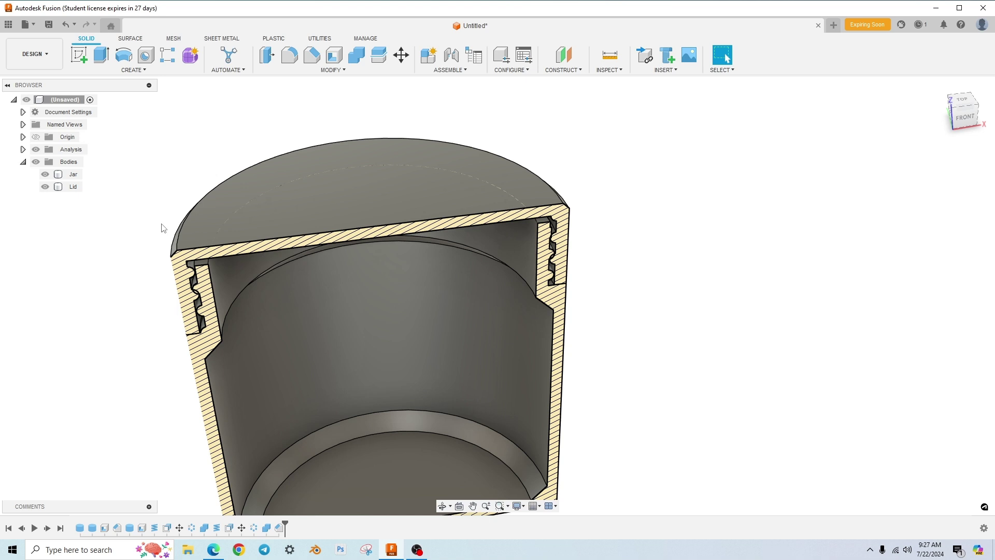
Step: Use Move/Copy to rotate the Lid body 10° about the Z axis
key("m")
left_click(224, 228)
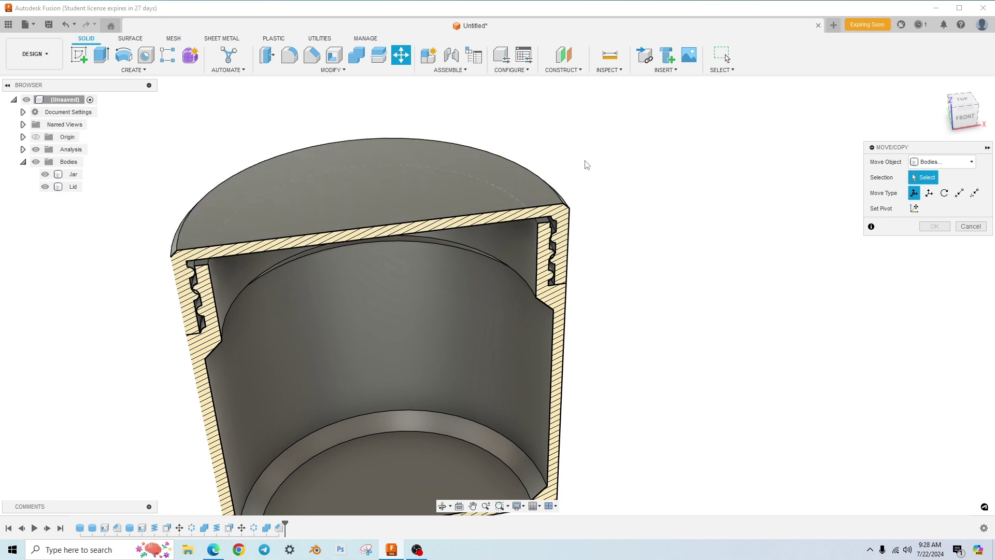
left_click_drag(419, 165, 378, 229)
left_click(378, 228)
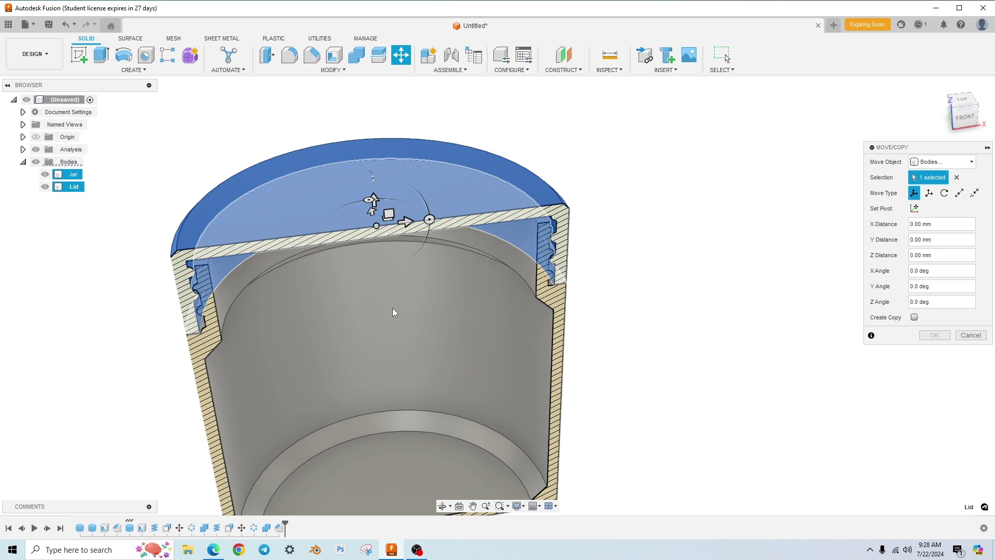
middle_click_drag(363, 291, 369, 301)
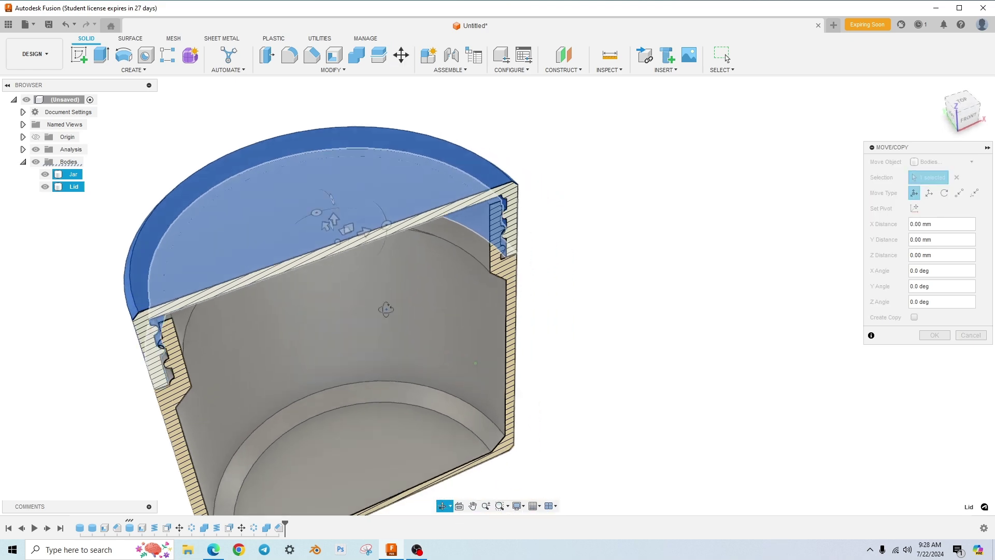
middle_click_drag(386, 309, 398, 308, "shift")
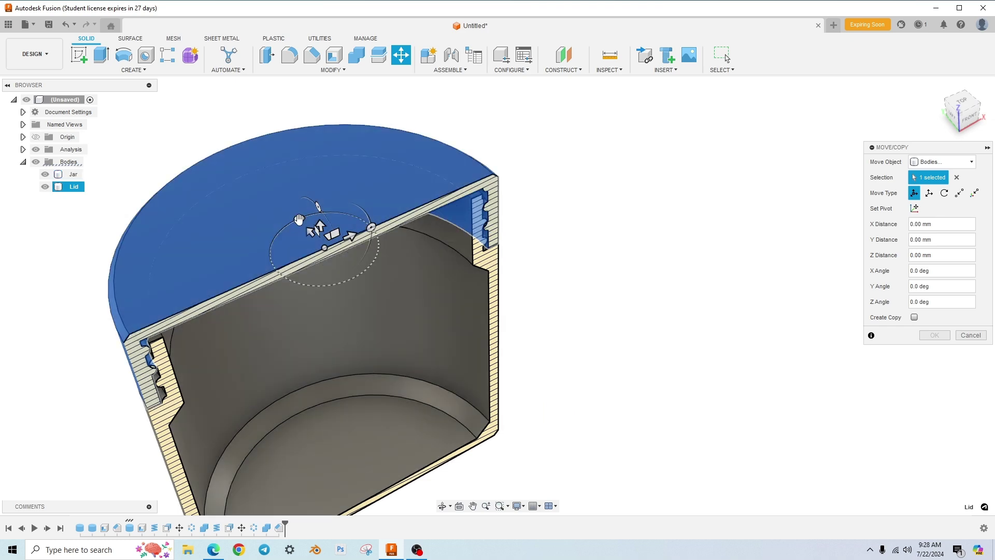
middle_click_drag(300, 219, 353, 223, "shift")
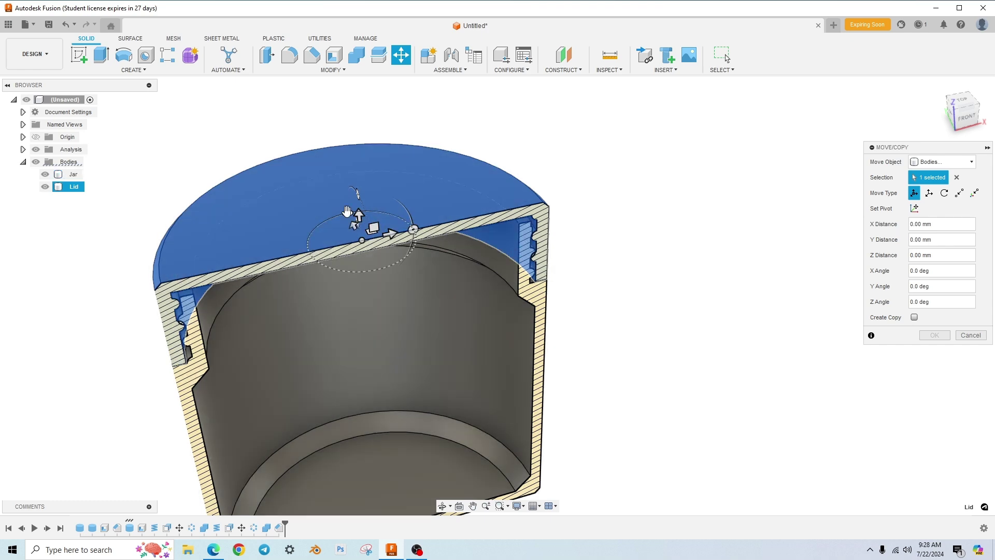
left_click(346, 214)
mouse_move(345, 214)
left_mouse_down()
mouse_move(321, 224)
mouse_move(404, 272)
mouse_move(413, 213)
mouse_move(375, 190)
mouse_move(327, 210)
left_mouse_up()
Step: Set the Lid's rotation about the Z axis to 11° while checking the thread gap in the section view, and apply the move
scroll(553, 264, "up", 5)
middle_click_drag(481, 304, 711, 272)
middle_click_drag(711, 273, 377, 228, "shift")
scroll(584, 293, "up", 7)
scroll(552, 285, "up", 2)
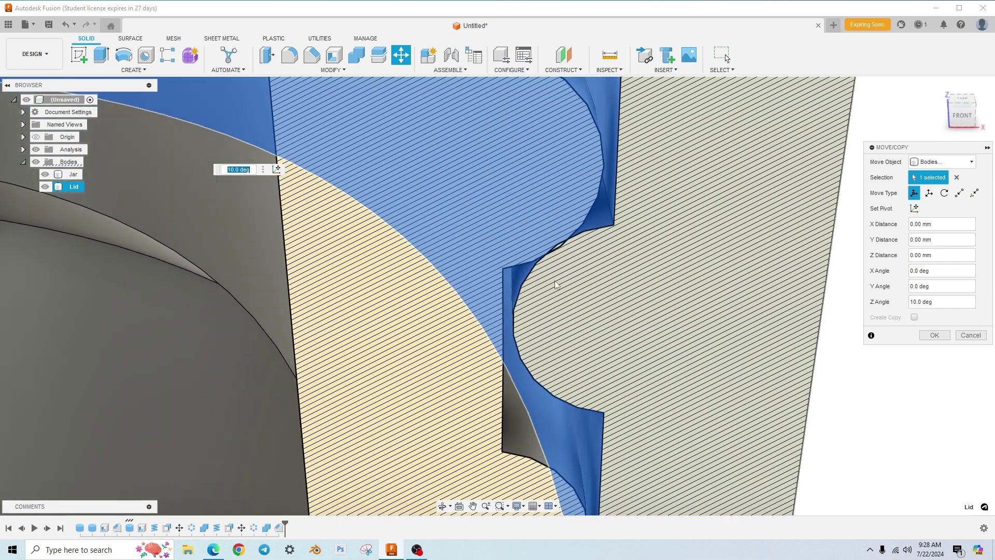
scroll(558, 252, "up", 1)
scroll(560, 257, "down", 5)
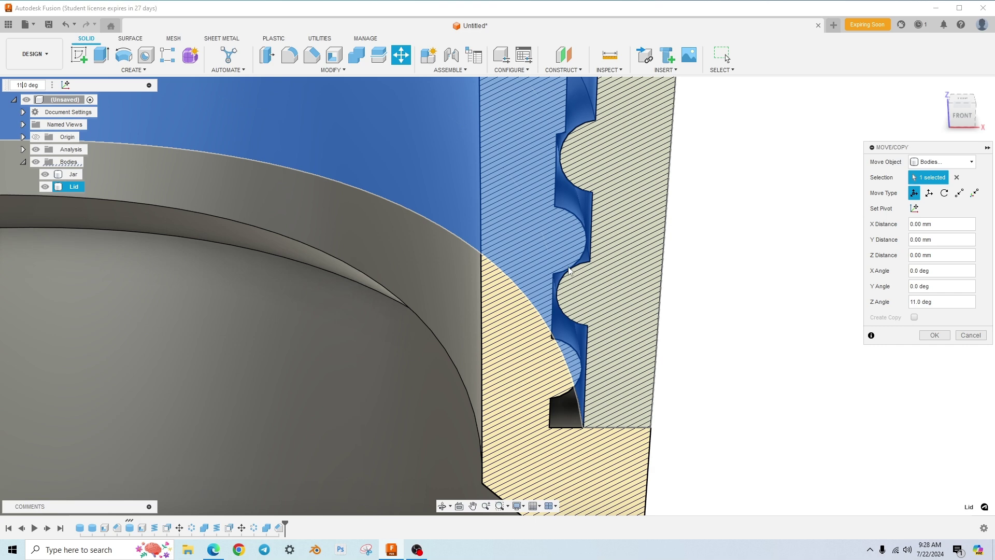
left_click(934, 334)
Step: Compute the interference between the Lid and Jar bodies without coincident faces, and close the interference check
scroll(747, 305, "down", 5)
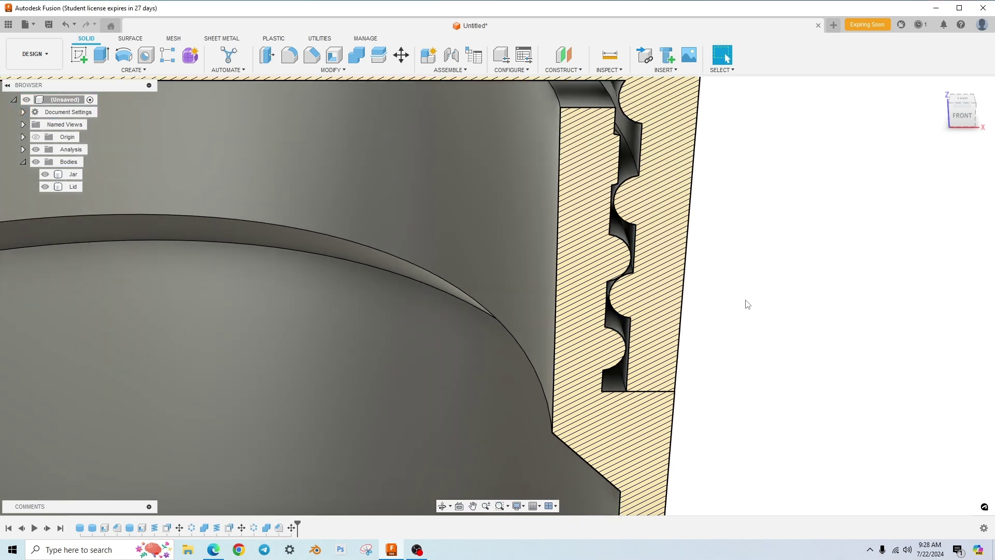
scroll(746, 305, "down", 3)
middle_click_drag(635, 300, 589, 274)
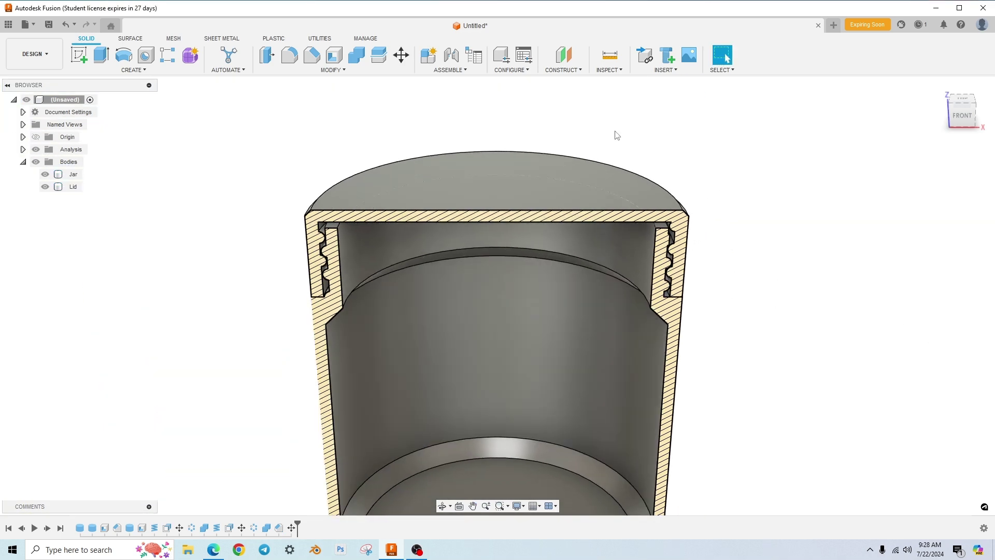
middle_click_drag(612, 126, 595, 101)
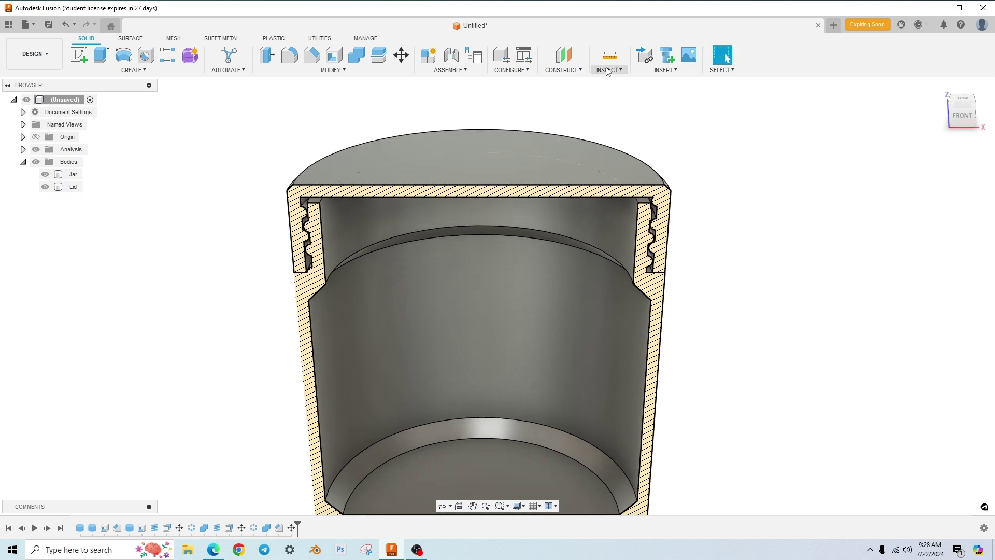
left_click(607, 70)
left_click(616, 89)
left_click(581, 169)
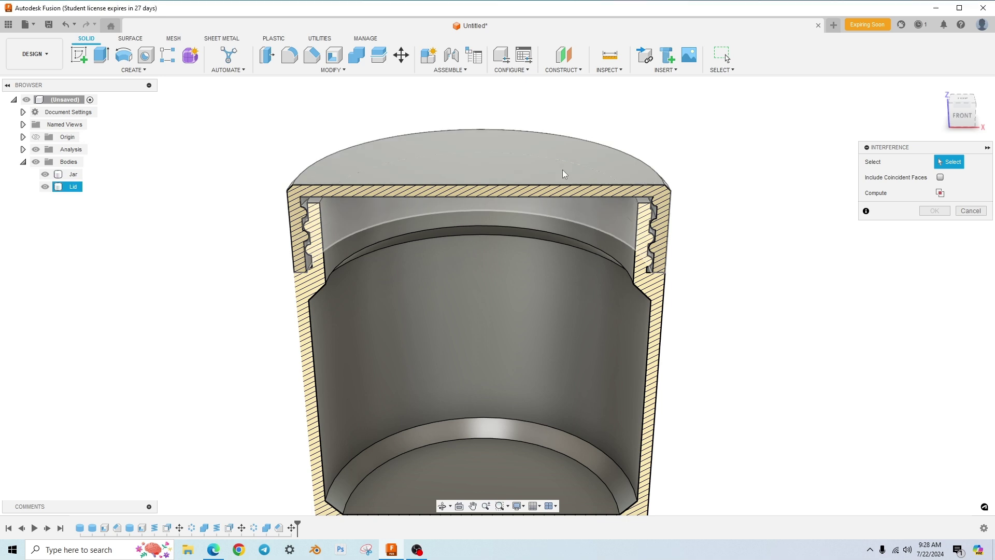
left_click(540, 247)
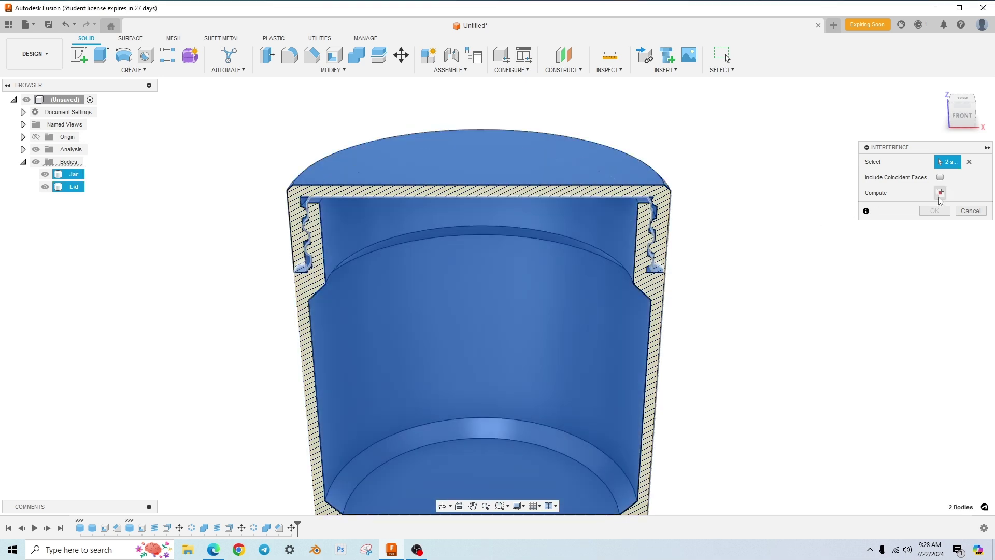
left_click(939, 193)
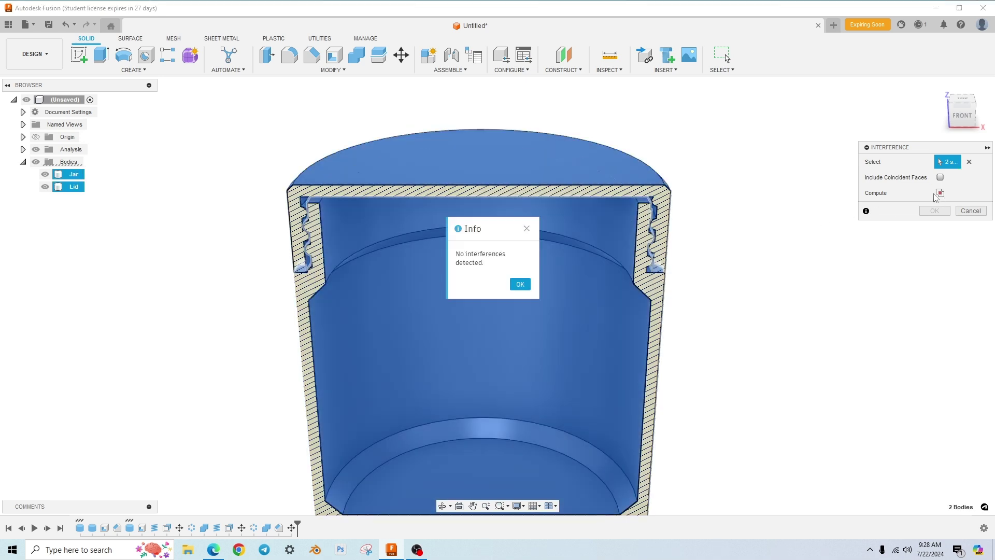
left_click(526, 286)
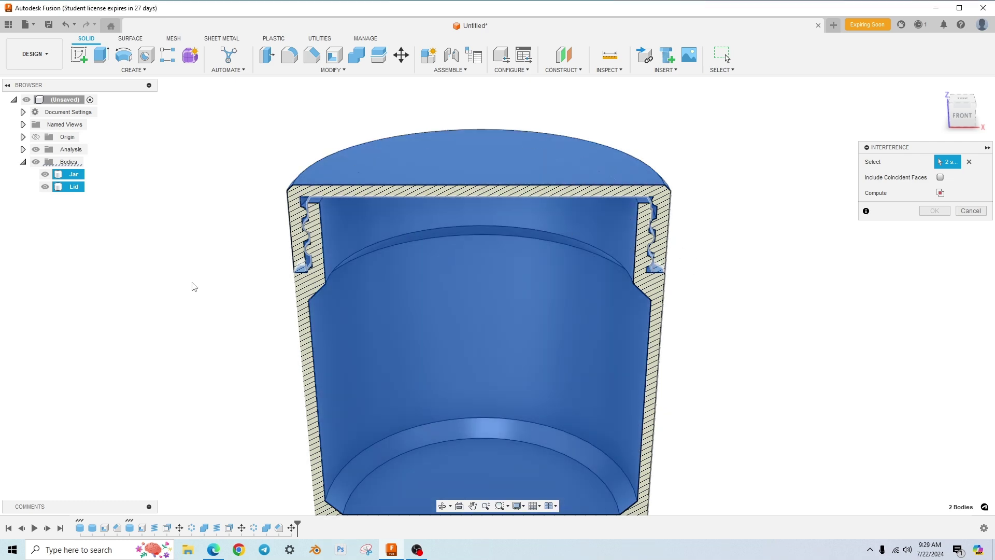
left_click(972, 210)
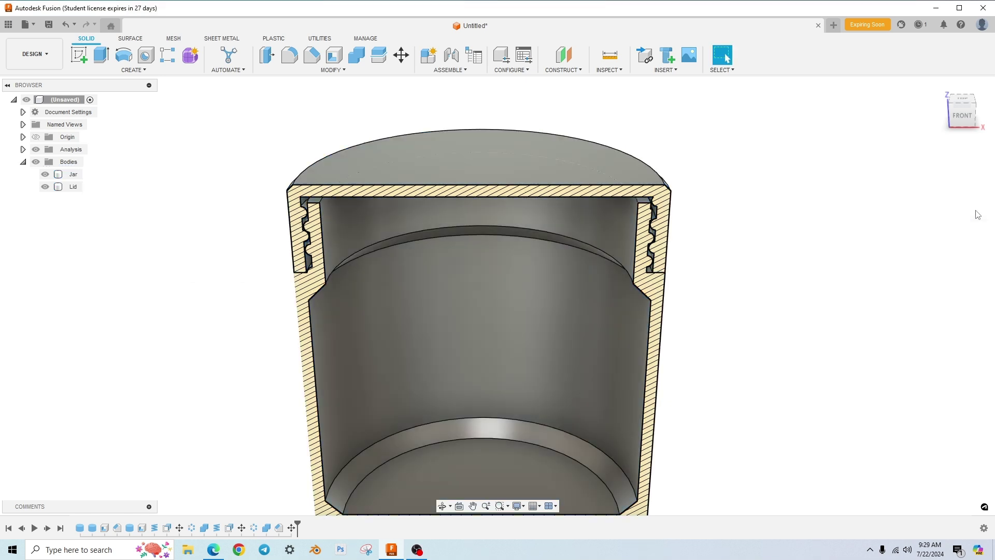
Step: Use Move/Copy to rotate the Lid body -1° about the Z axis
key("m")
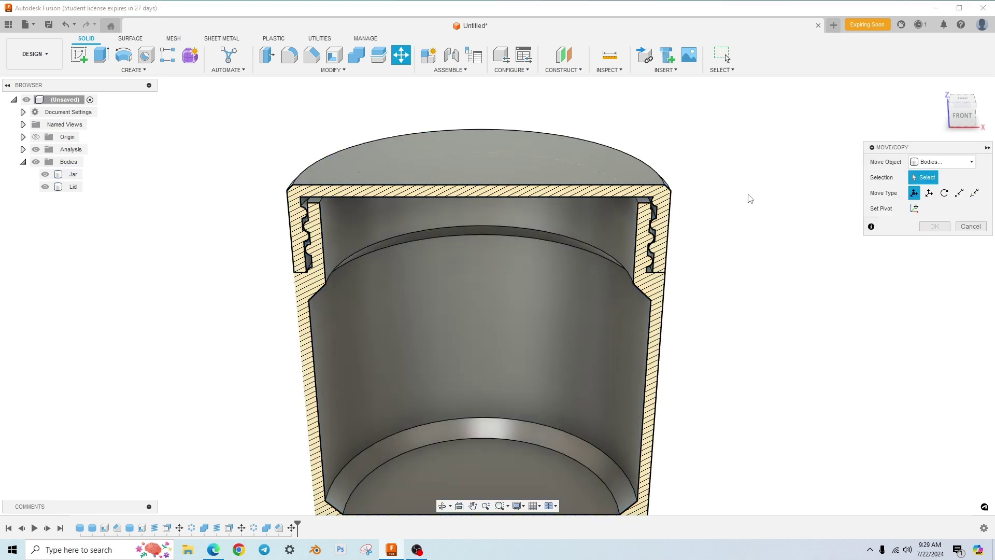
left_click(580, 156)
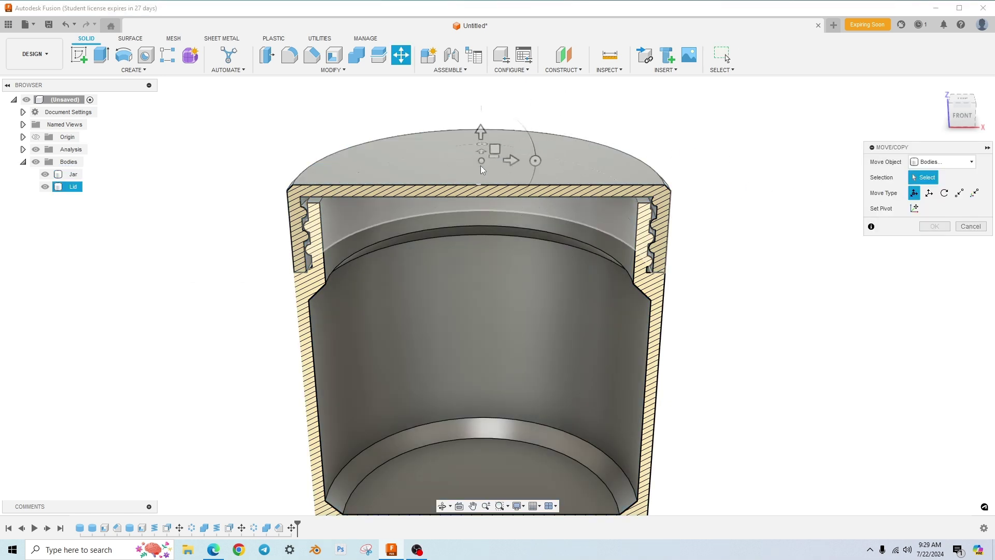
left_click(478, 156)
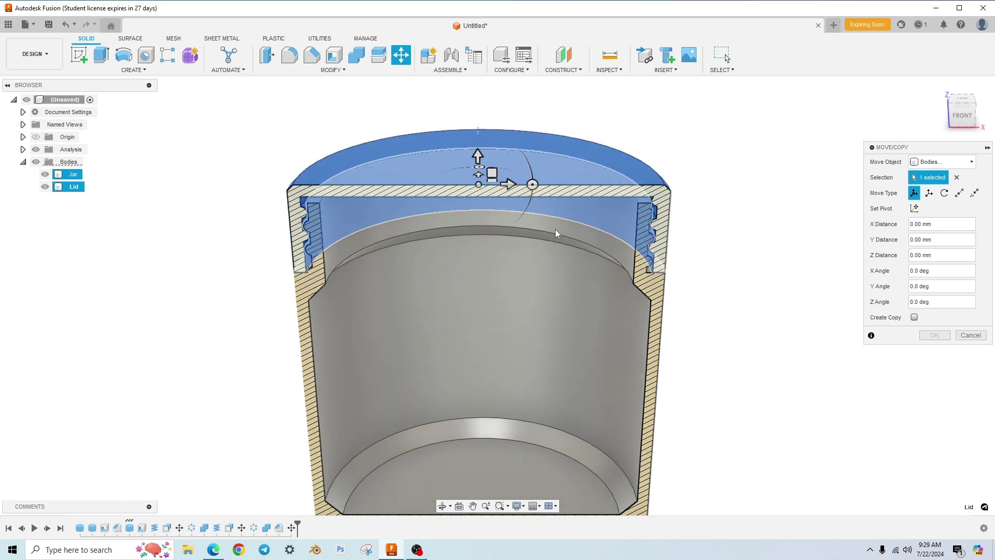
scroll(555, 234, "up", 5)
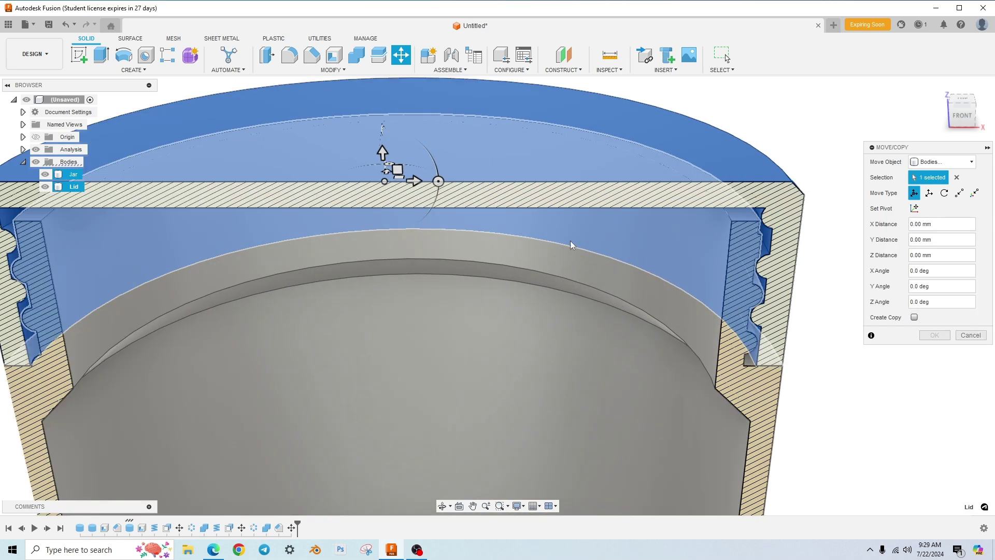
middle_click_drag(570, 240, 575, 251, "shift")
middle_click_drag(510, 198, 521, 231)
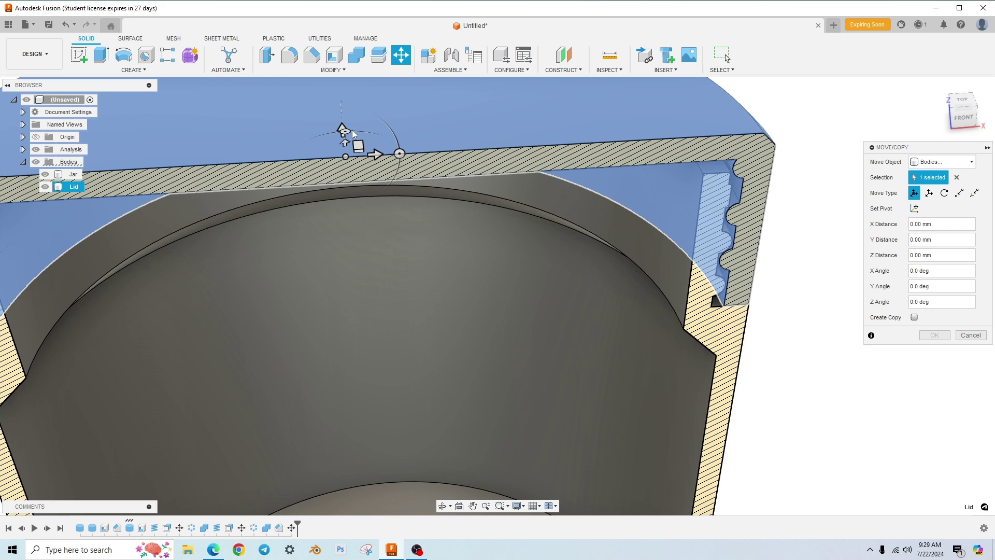
middle_click_drag(437, 155, 431, 151, "shift")
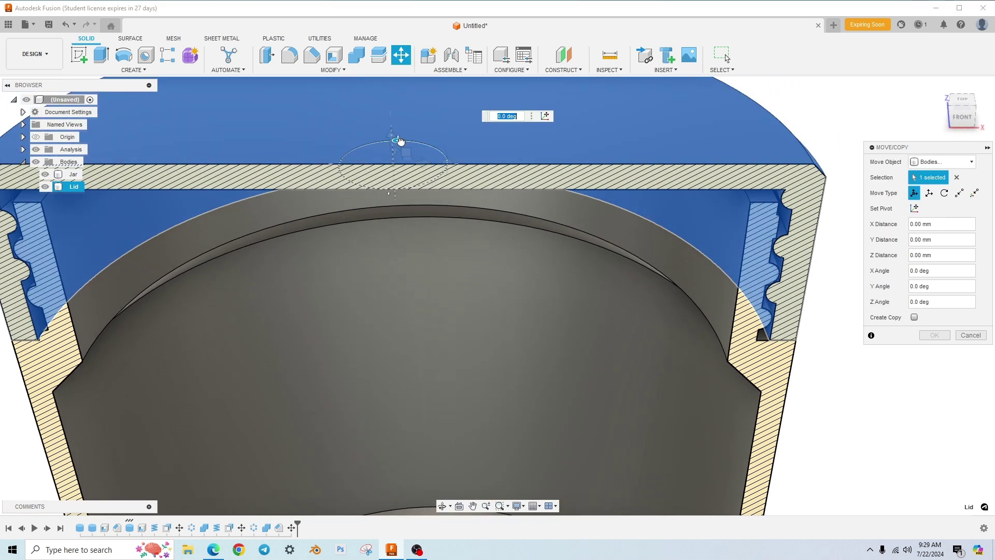
left_click_drag(397, 140, 415, 152)
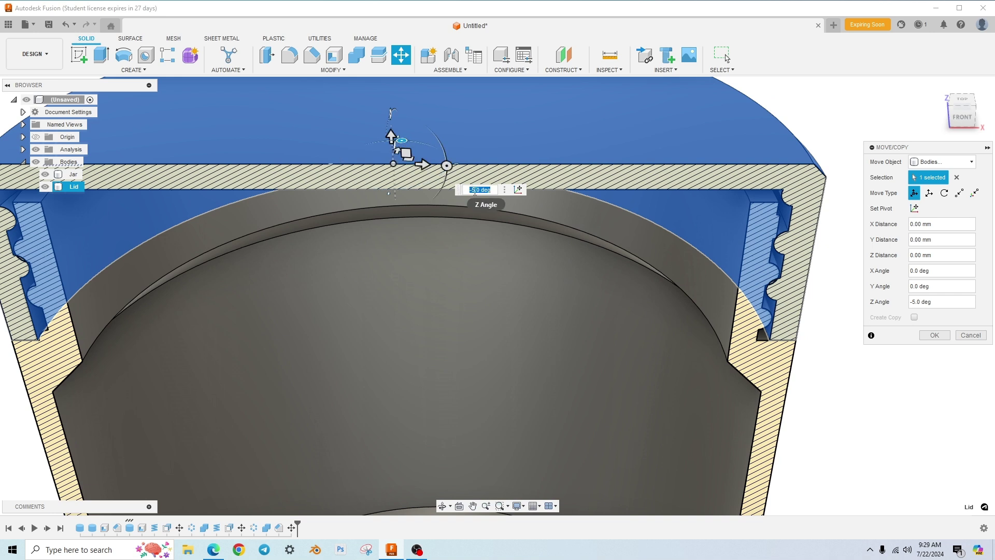
key("BackSpace")
type("1")
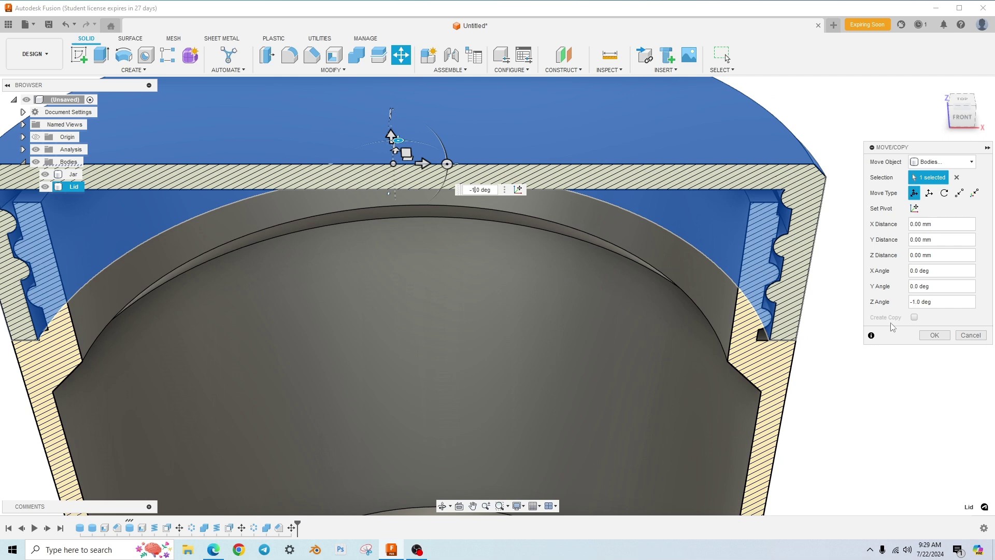
left_click(933, 334)
Step: Recompute the interference between the Lid and Jar bodies, leaving coincident faces out
scroll(612, 296, "down", 6)
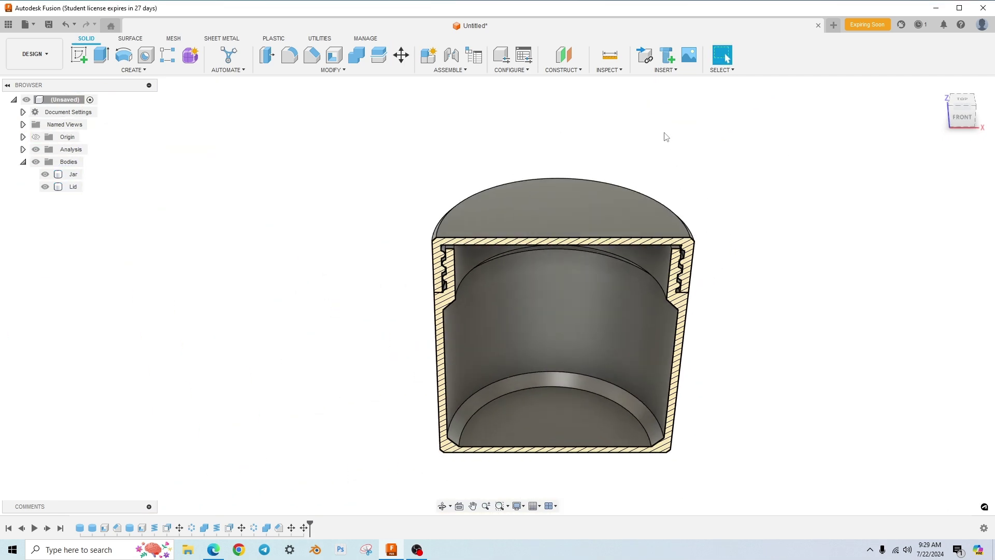
left_click(612, 73)
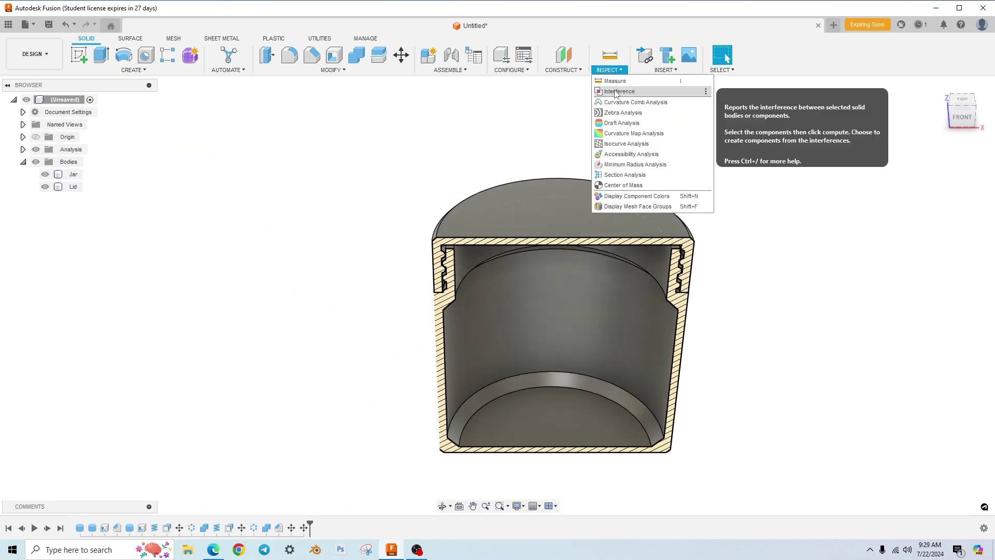
left_click(619, 90)
left_click(583, 200)
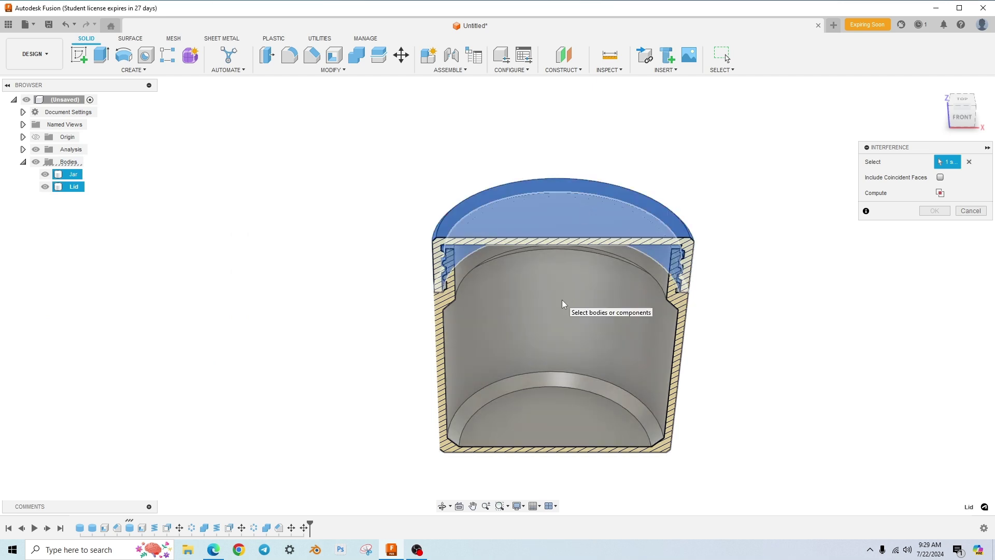
left_click(561, 300)
left_click(940, 193)
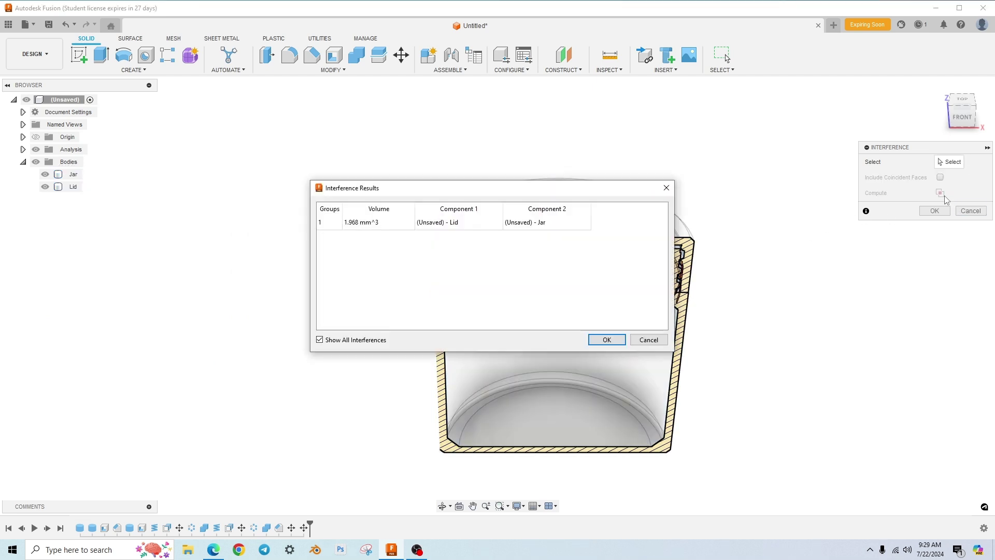
Step: Move the interference results clear of the model and examine the highlighted overlap along the threads up close from several angles
left_click_drag(544, 189, 789, 306)
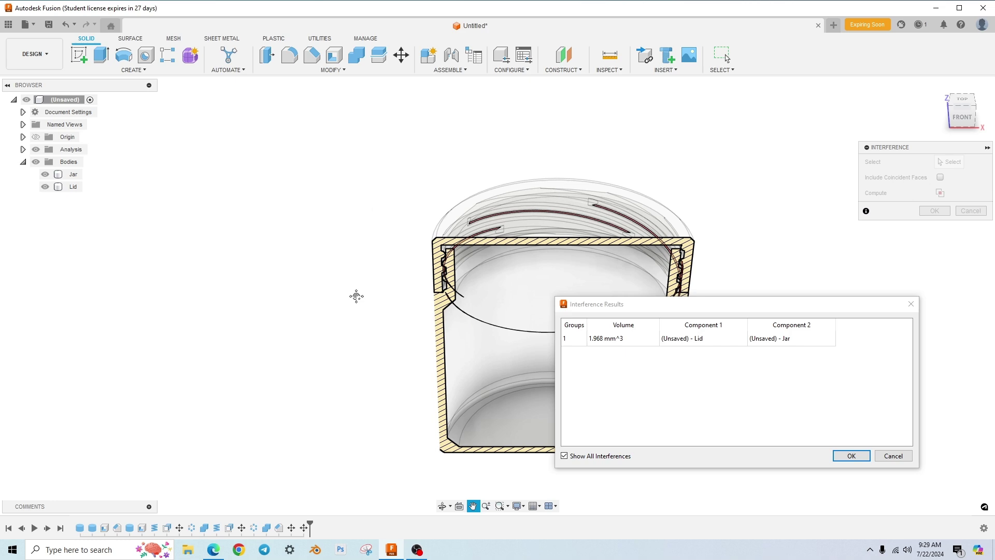
middle_click_drag(415, 350, 313, 340, "shift")
scroll(417, 332, "up", 4)
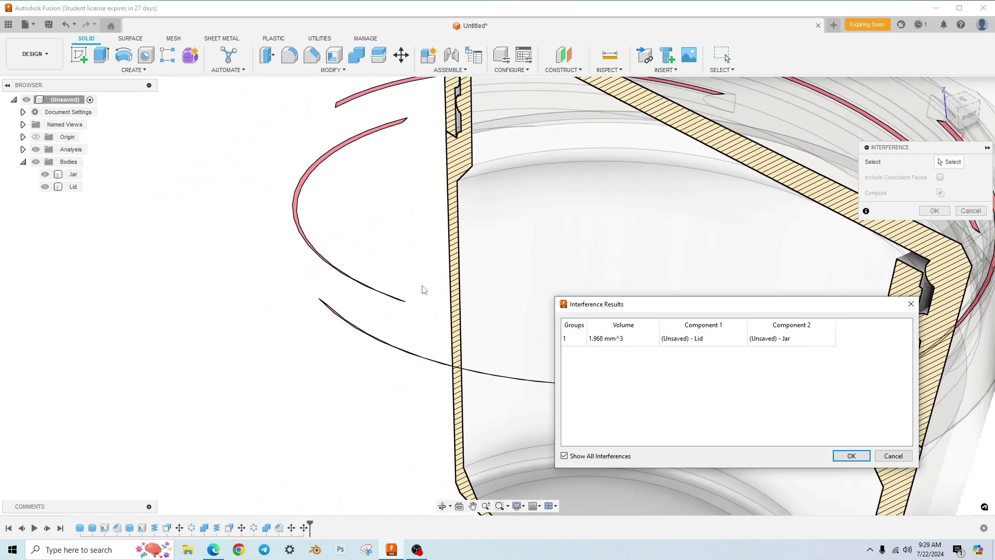
middle_click_drag(395, 365, 450, 390, "shift")
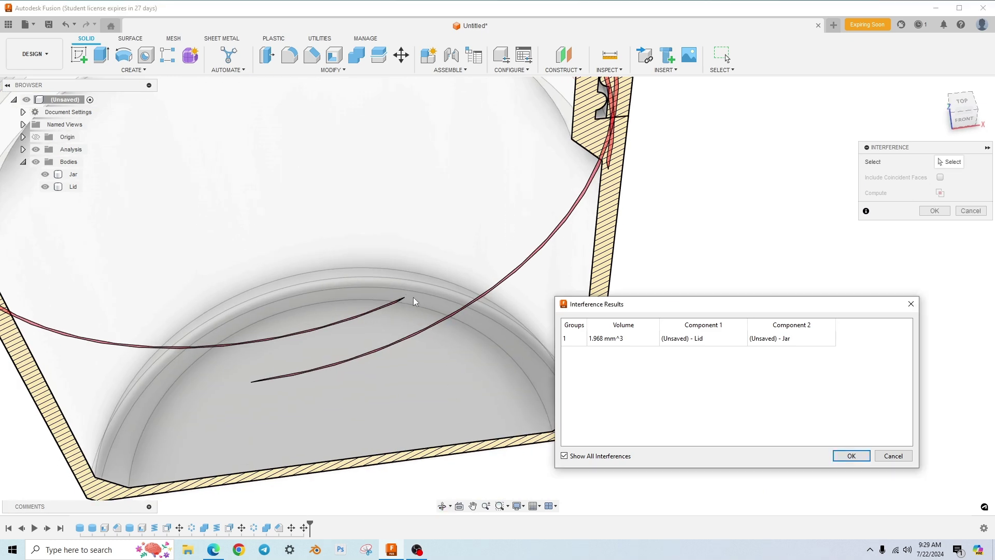
middle_click_drag(407, 300, 495, 298, "shift")
scroll(493, 382, "down", 3)
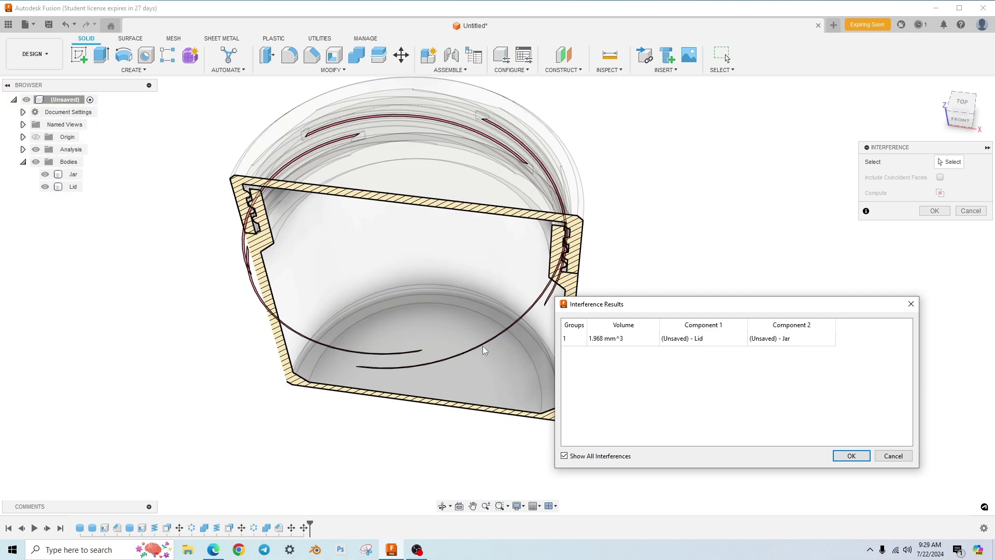
middle_click_drag(474, 349, 460, 335, "shift")
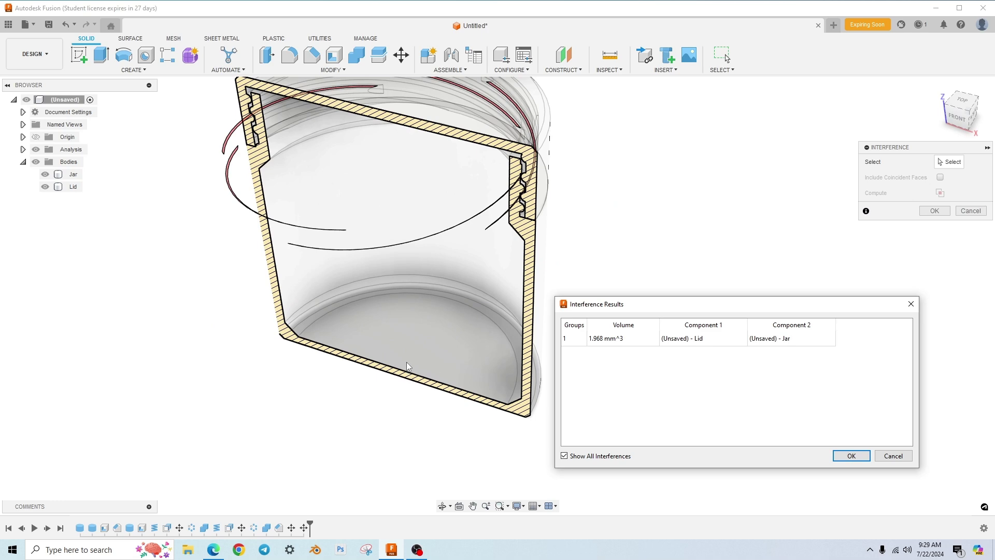
scroll(406, 362, "up", 2)
scroll(407, 362, "down", 2)
scroll(406, 362, "up", 2)
scroll(407, 362, "down", 3)
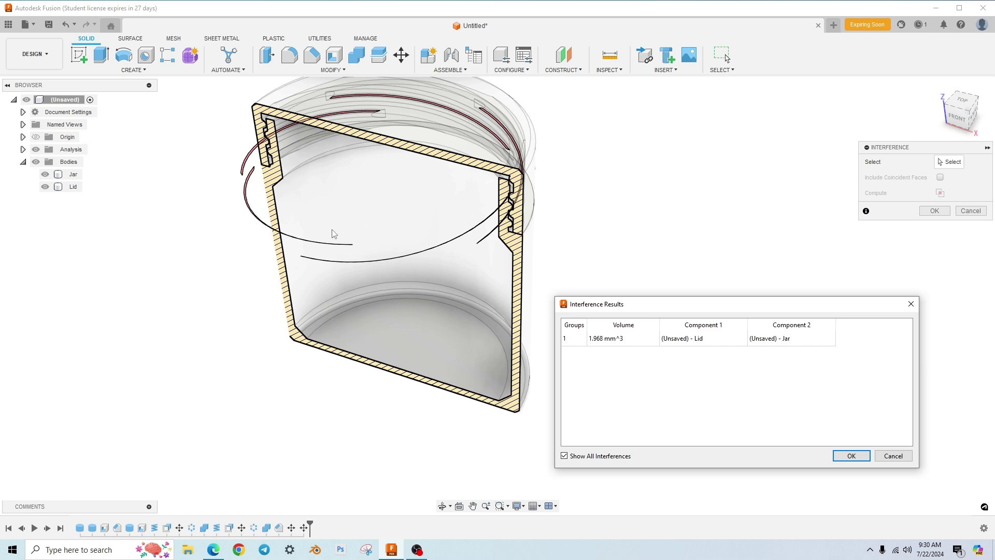
scroll(332, 251, "up", 5)
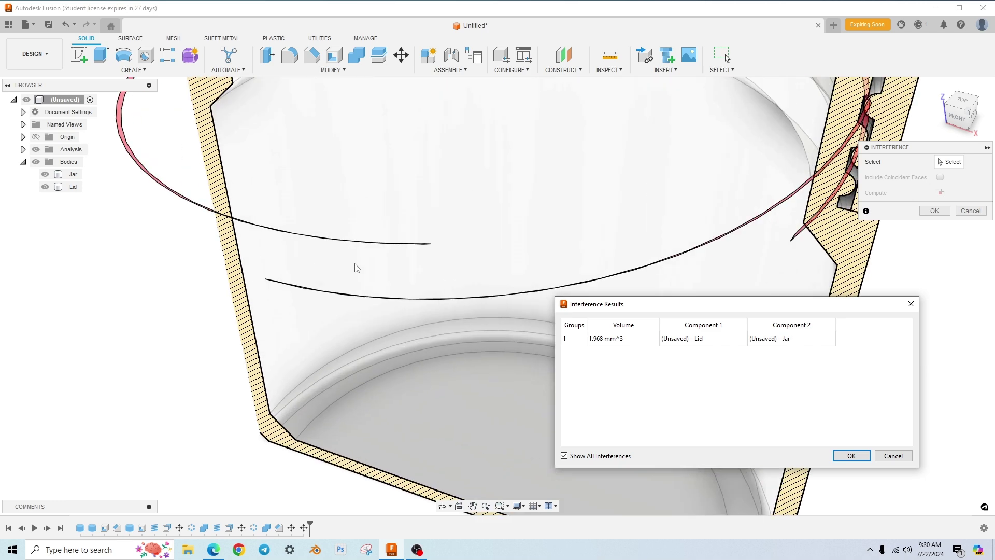
mouse_move(456, 343)
middle_mouse_down("shift")
mouse_move(420, 351)
mouse_move(399, 370)
mouse_move(412, 346)
mouse_move(634, 429)
middle_mouse_up("shift")
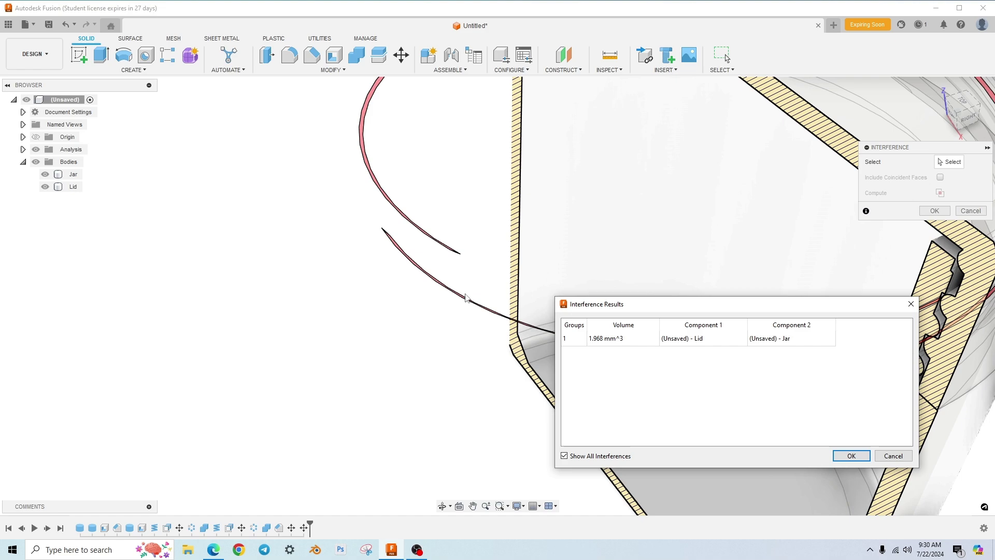
middle_click_drag(463, 348, 460, 325, "shift")
scroll(460, 260, "up", 5)
mouse_move(459, 257)
middle_mouse_down("shift")
mouse_move(460, 290)
mouse_move(440, 263)
mouse_move(509, 303)
middle_mouse_up("shift")
scroll(508, 303, "down", 4)
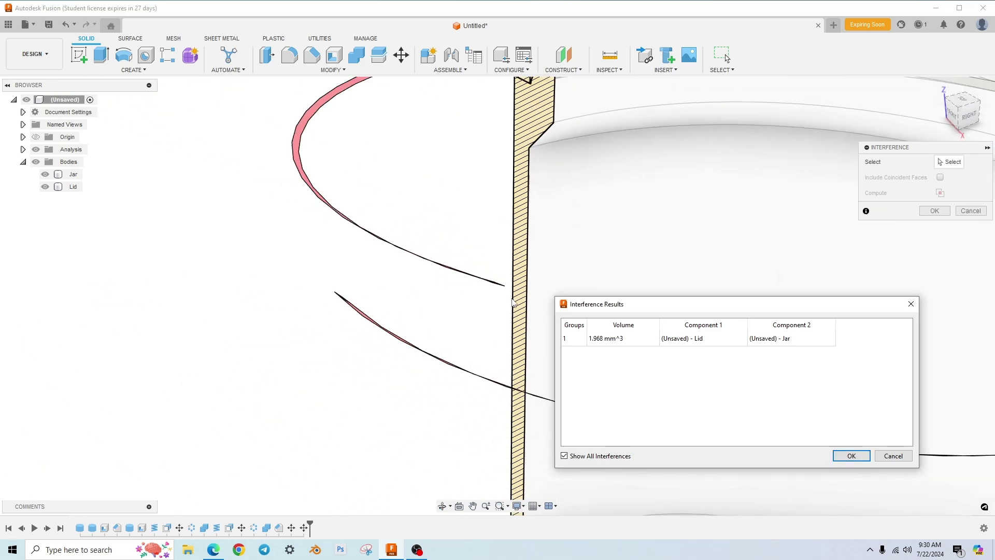
scroll(371, 271, "down", 2)
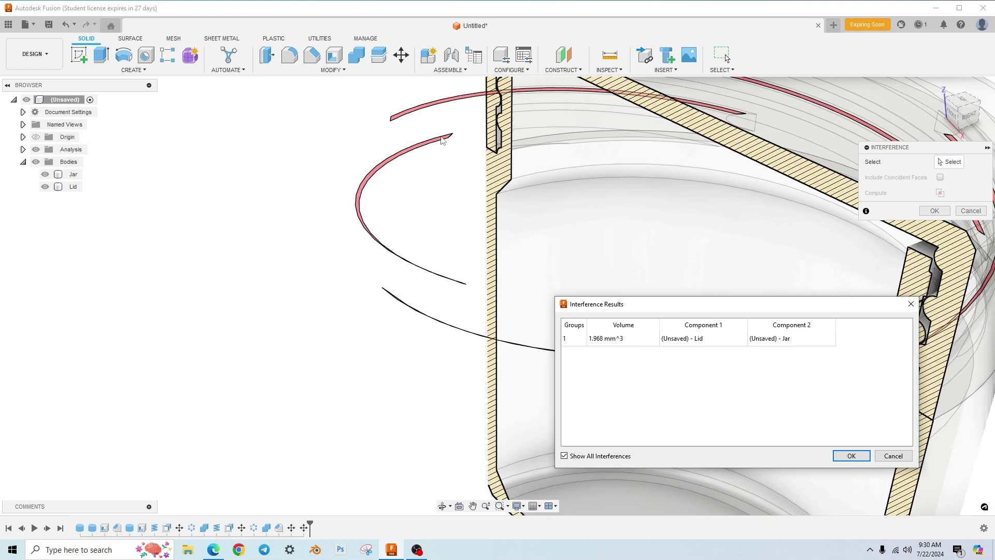
middle_click_drag(363, 335, 514, 242, "shift")
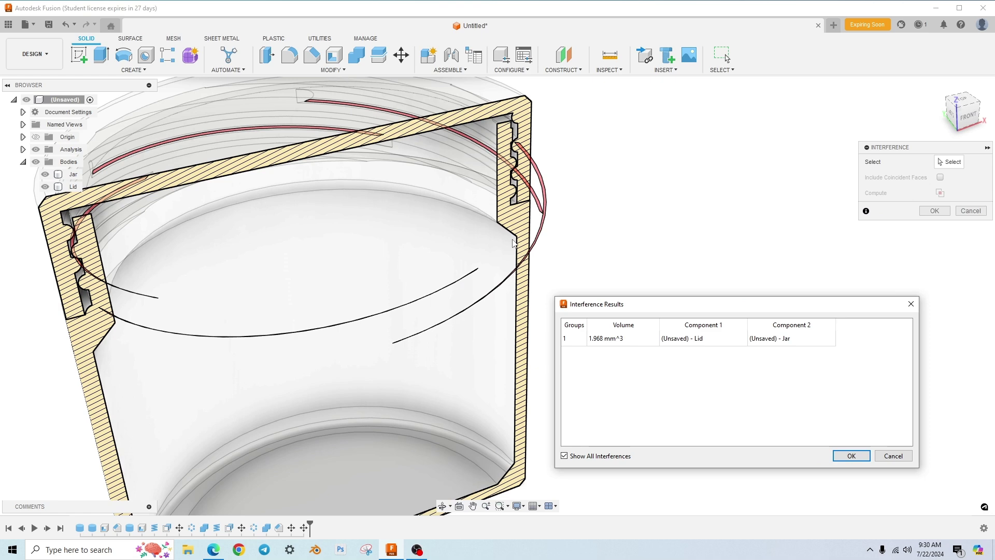
scroll(630, 254, "down", 2)
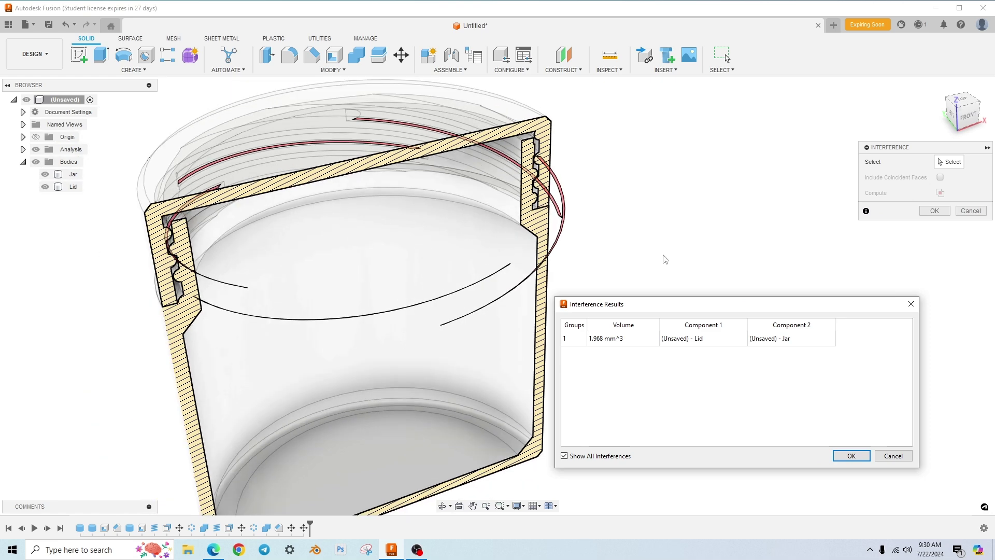
mouse_move(648, 269)
middle_mouse_down()
mouse_move(668, 257)
mouse_move(638, 266)
middle_mouse_up()
scroll(523, 277, "up", 5)
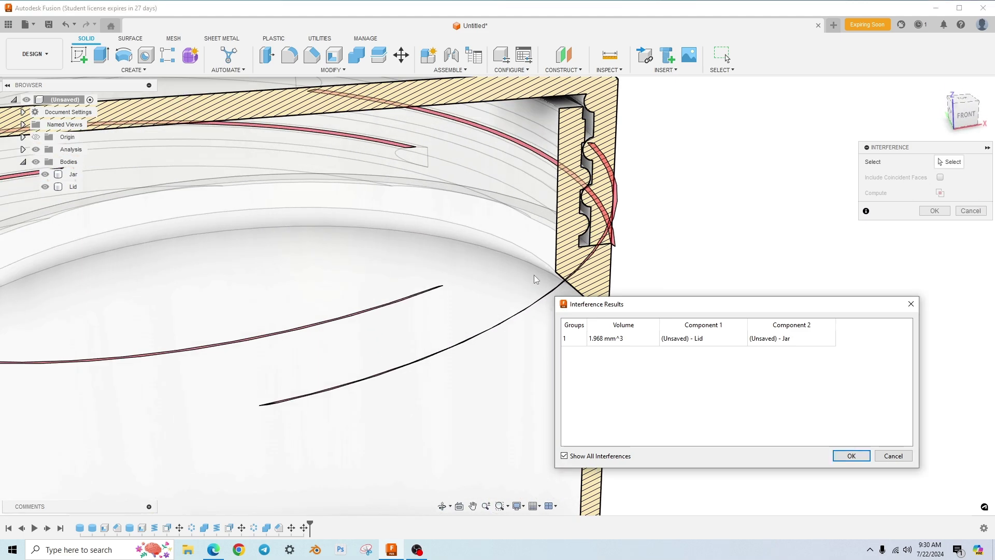
scroll(644, 244, "down", 5)
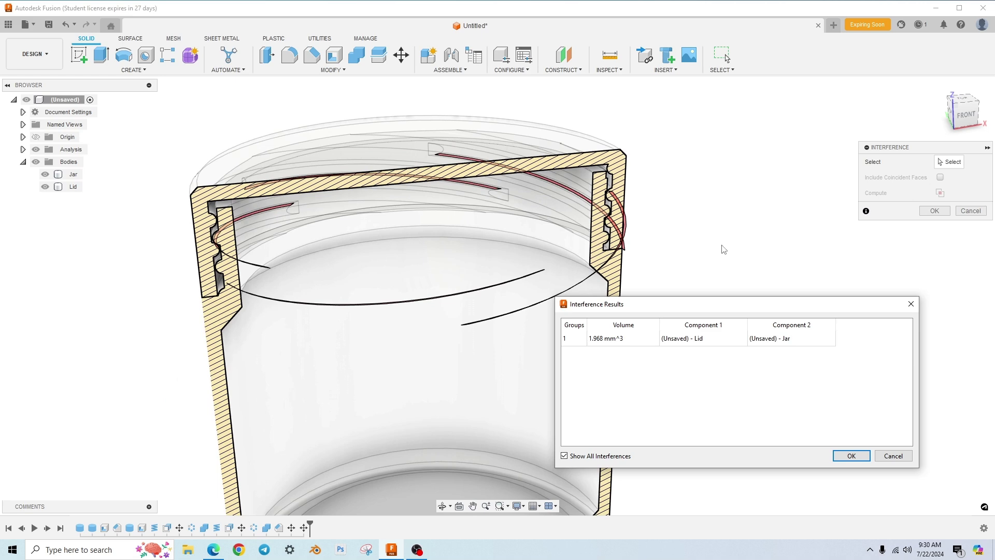
Step: Close the interference results and examine the contact between the lid and jar thread profiles up close in the section view
left_click(850, 455)
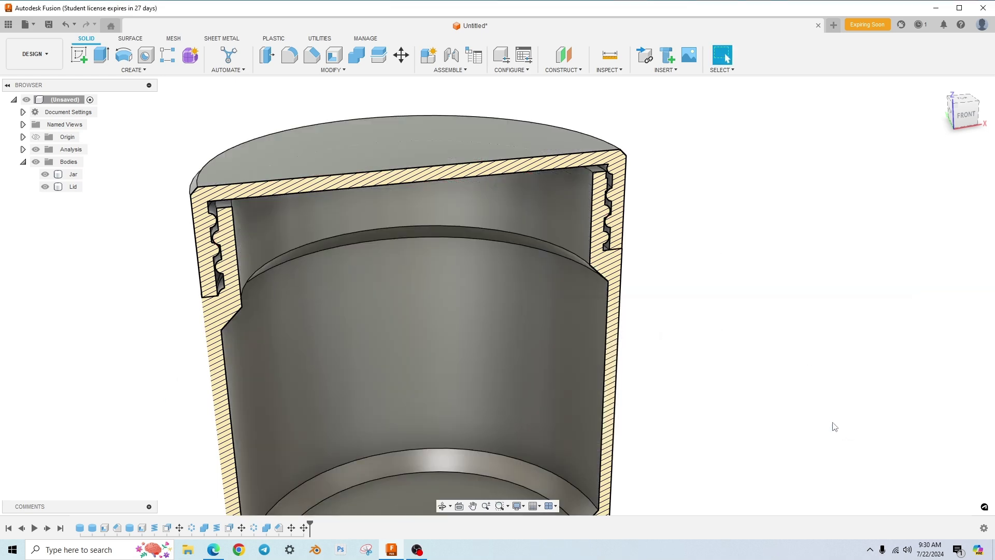
scroll(815, 333, "down", 2)
scroll(735, 284, "up", 4)
scroll(508, 147, "up", 3)
scroll(508, 147, "up", 6)
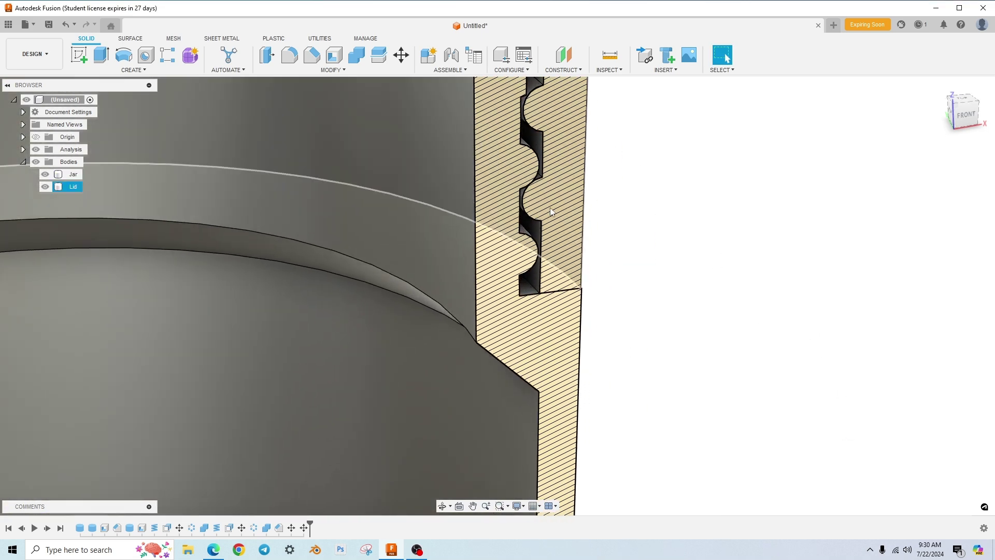
scroll(527, 182, "up", 3)
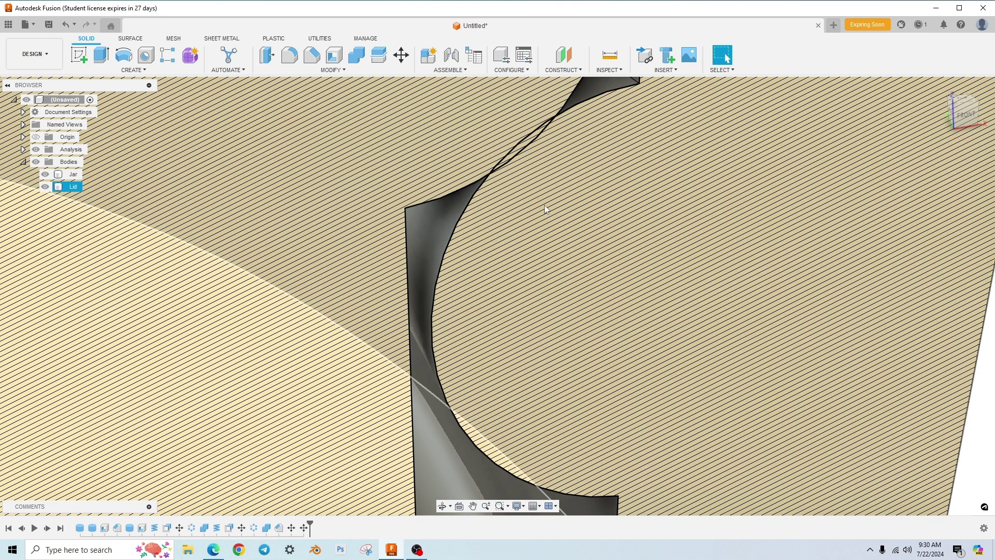
middle_click(565, 279, "shift")
middle_click_drag(564, 278, 589, 304, "shift")
scroll(633, 388, "up", 3)
scroll(637, 386, "down", 3)
scroll(640, 384, "up", 3)
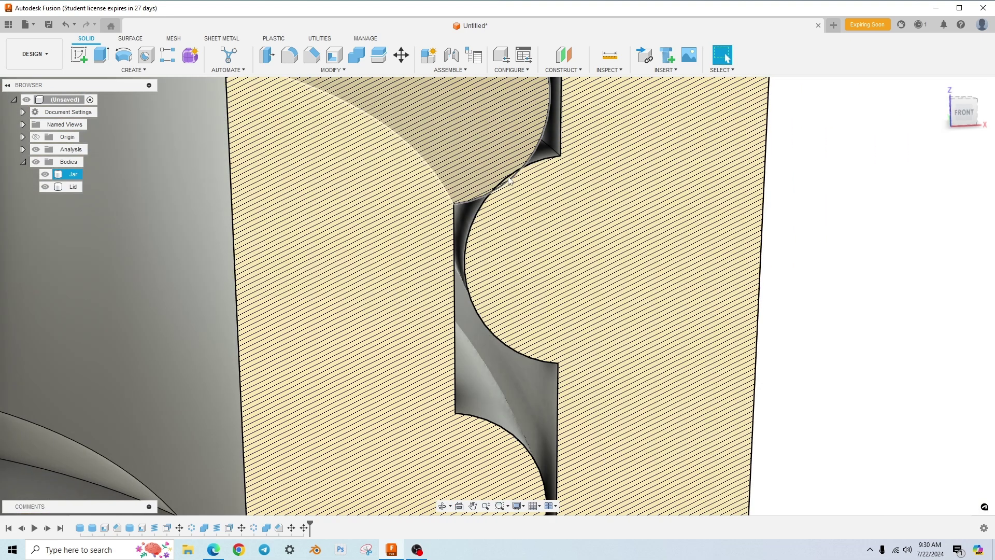
middle_click(509, 178, "shift")
middle_click_drag(546, 229, 664, 285, "shift")
scroll(663, 285, "down", 8)
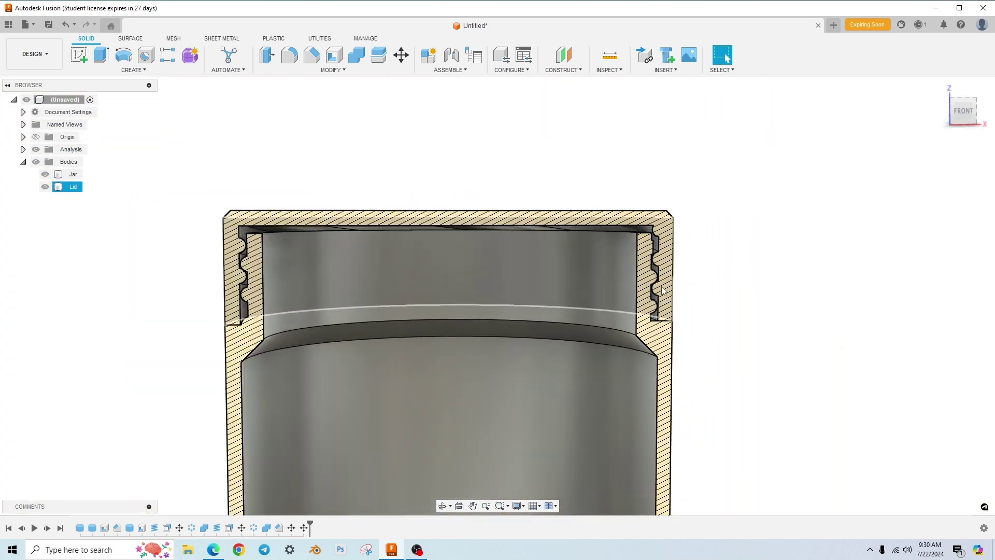
middle_click_drag(504, 245, 482, 290, "shift")
Step: Use Move/Copy to rotate the Lid body -0.5° about the Z axis
key("m")
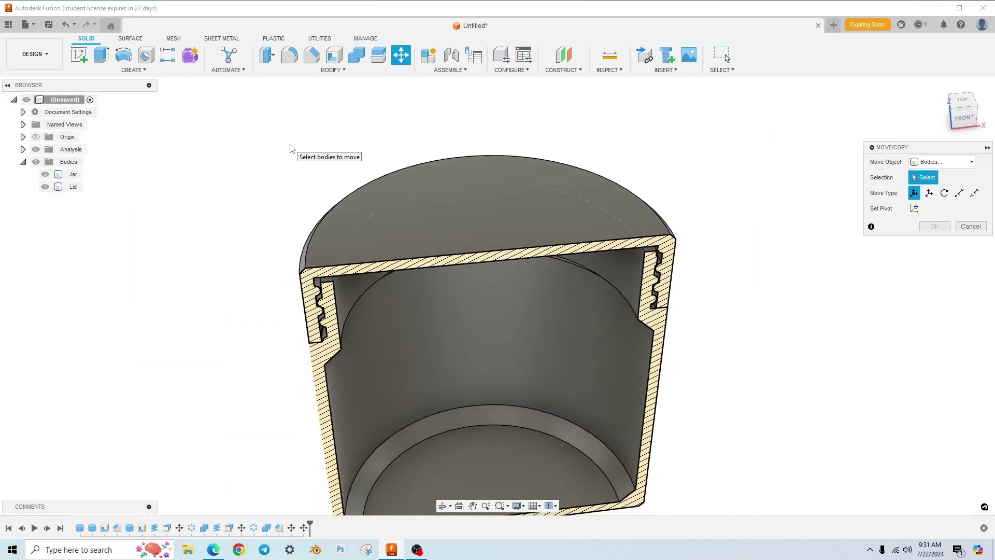
left_click(451, 192)
left_click(491, 253)
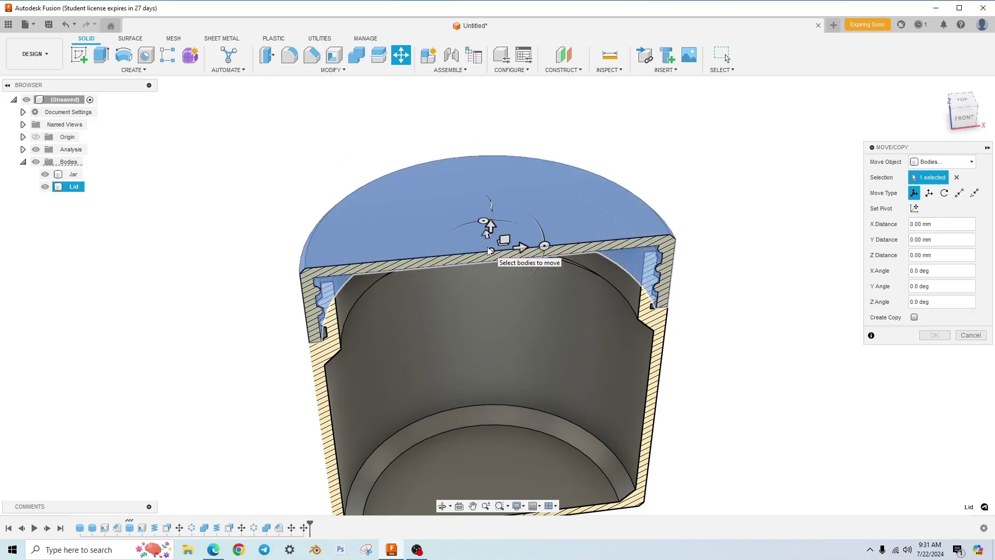
left_click_drag(544, 245, 589, 284)
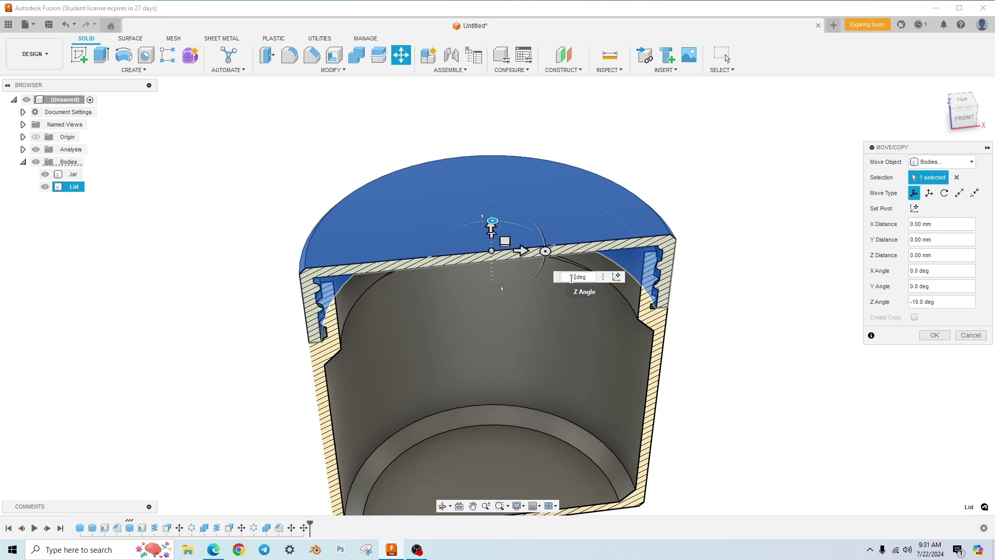
key("BackSpace")
type(".5")
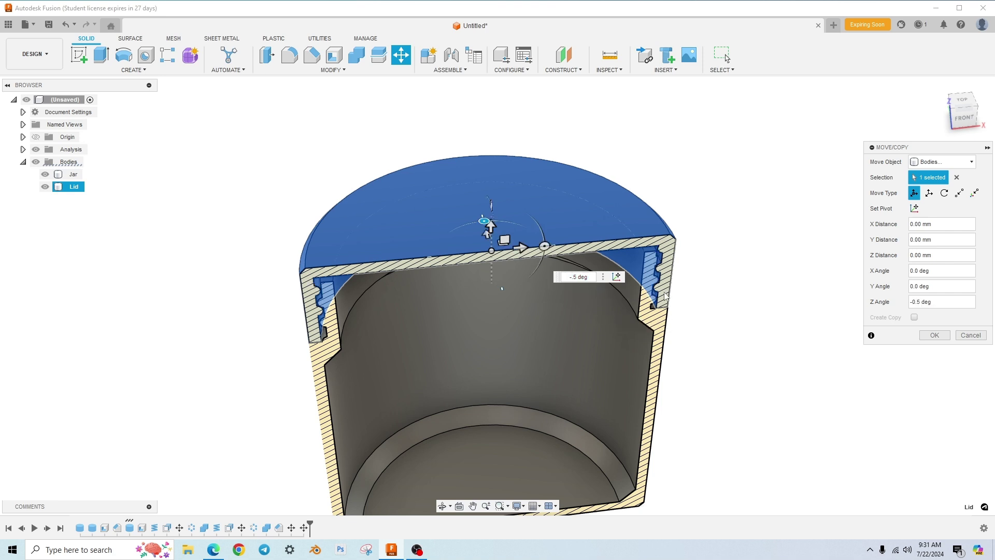
left_click(934, 335)
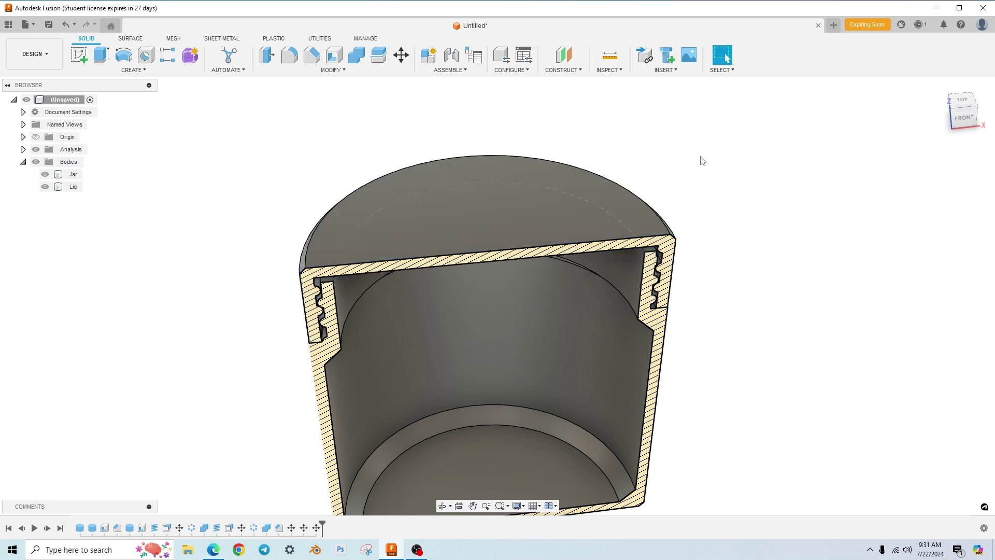
Step: Compute the interference between the Lid and Jar bodies without coincident faces, and close the results
left_click(607, 69)
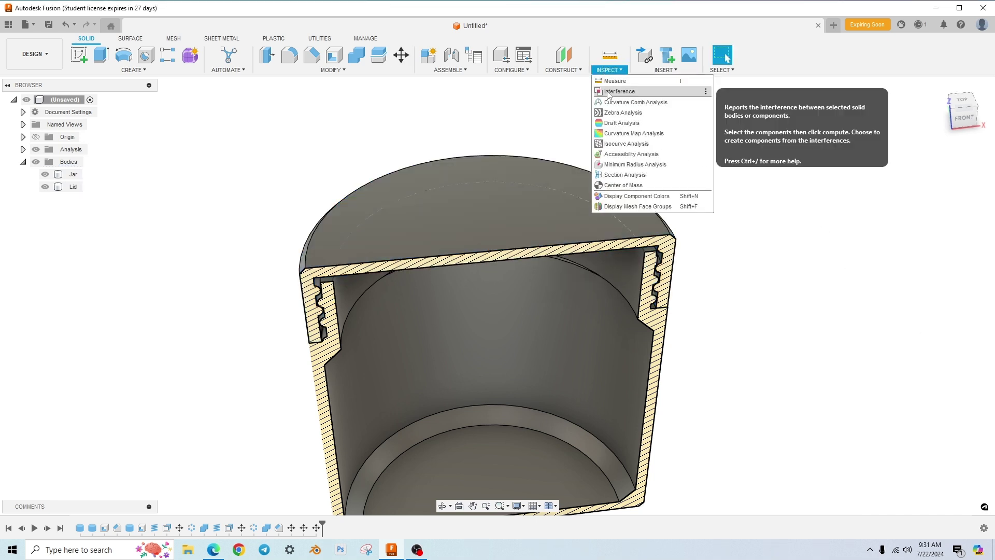
left_click(608, 92)
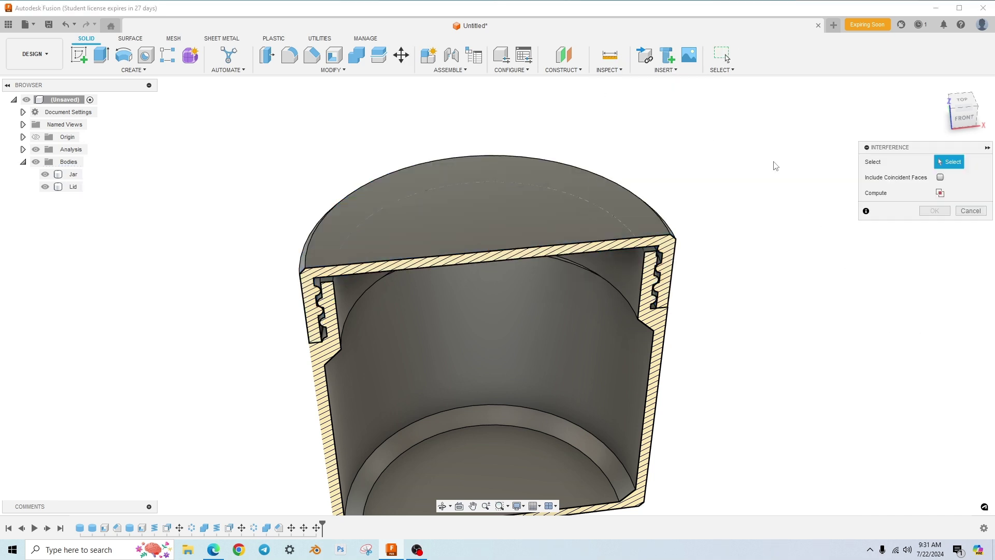
left_click(516, 212)
left_click(525, 327)
left_click(939, 194)
left_click_drag(571, 190, 735, 119)
left_click(777, 273)
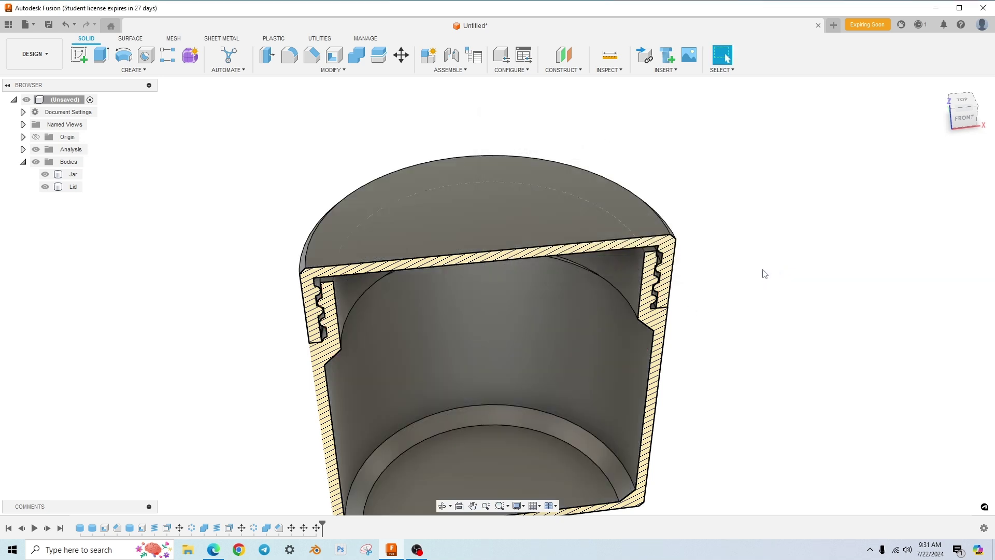
Step: Run the Interference check on the Lid and Jar bodies once more, leaving coincident faces out
left_click(608, 70)
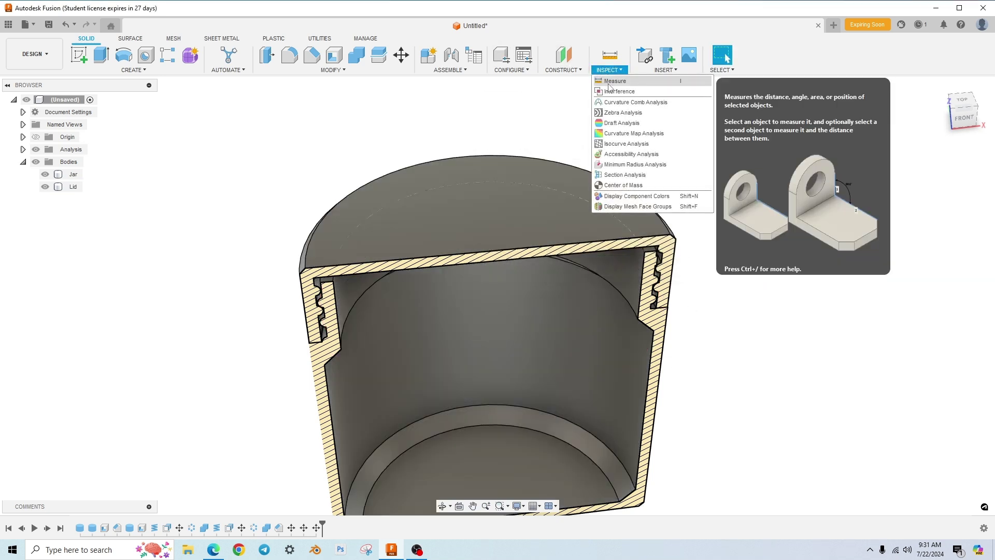
left_click(611, 95)
left_click(478, 198)
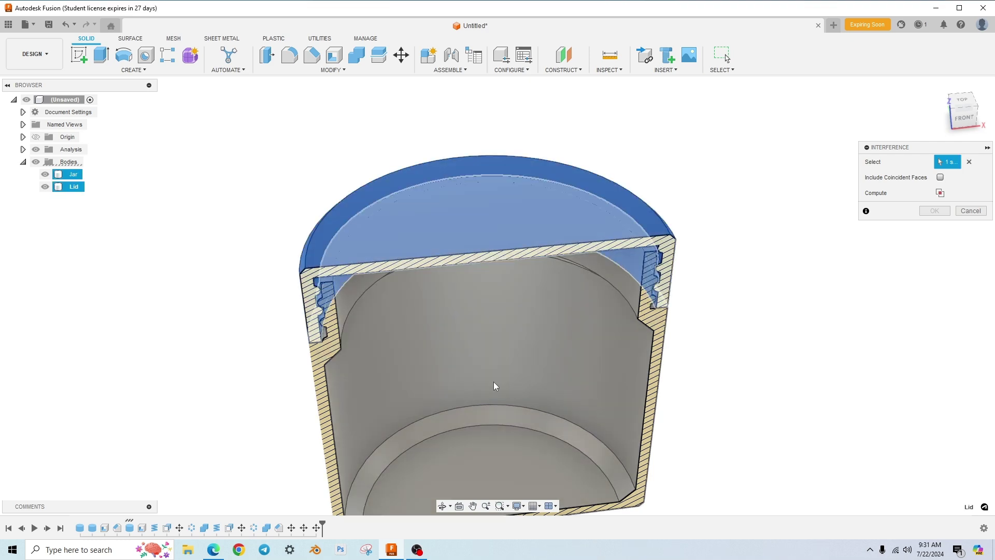
left_click(496, 387)
left_click(939, 193)
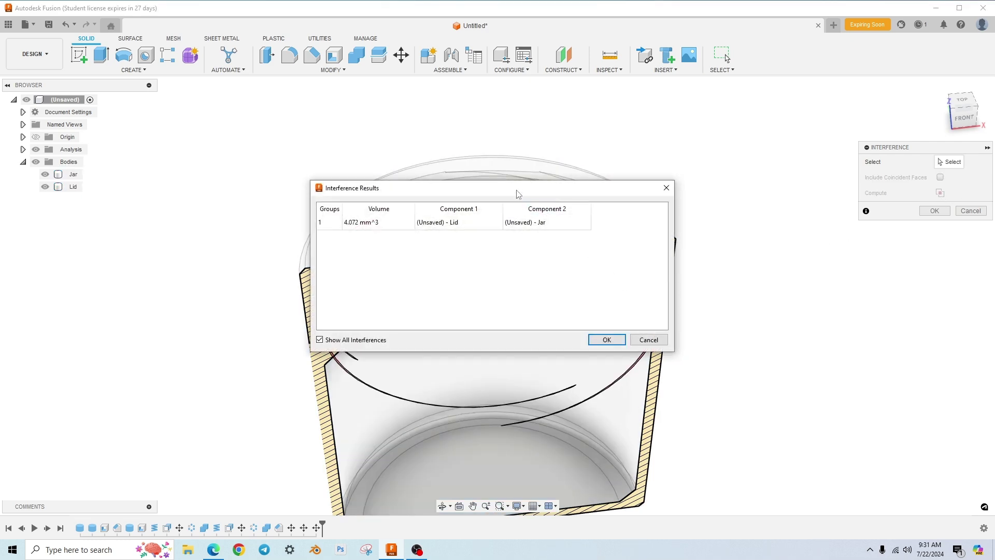
Step: Move the interference results off the model, examine the highlighted overlap along the threads, and close the check
left_click_drag(516, 190, 859, 280)
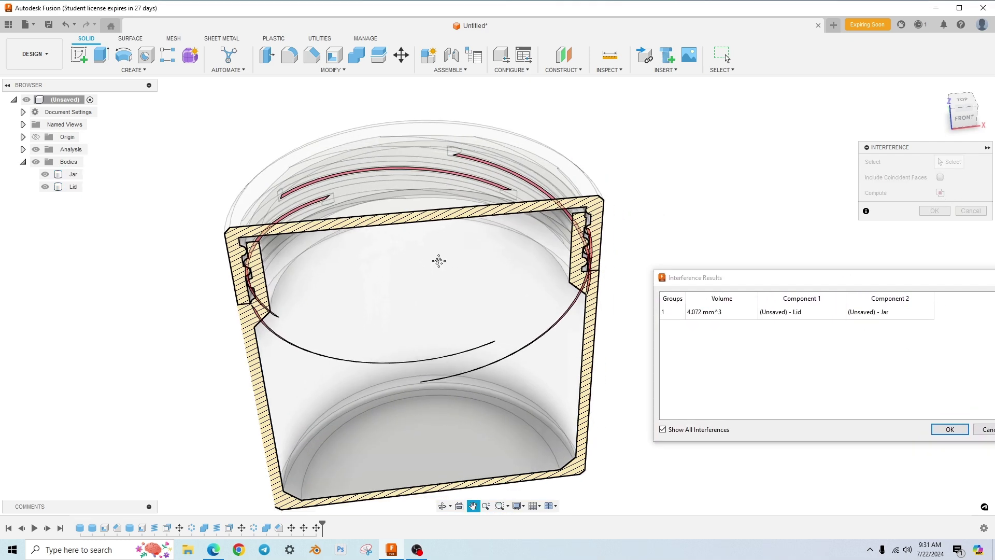
middle_click_drag(436, 258, 389, 201, "shift")
scroll(351, 188, "up", 6)
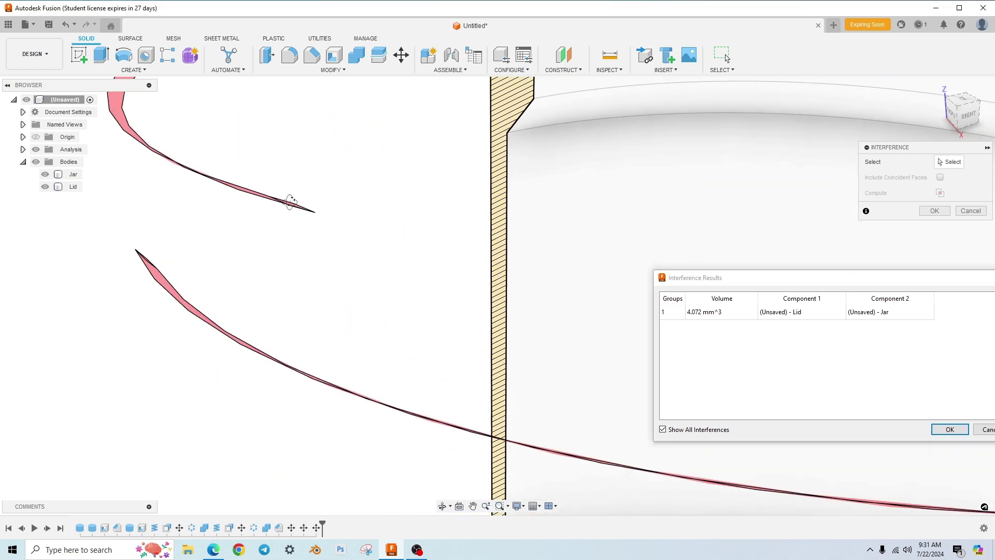
middle_click_drag(321, 244, 727, 264, "shift")
left_click(950, 429)
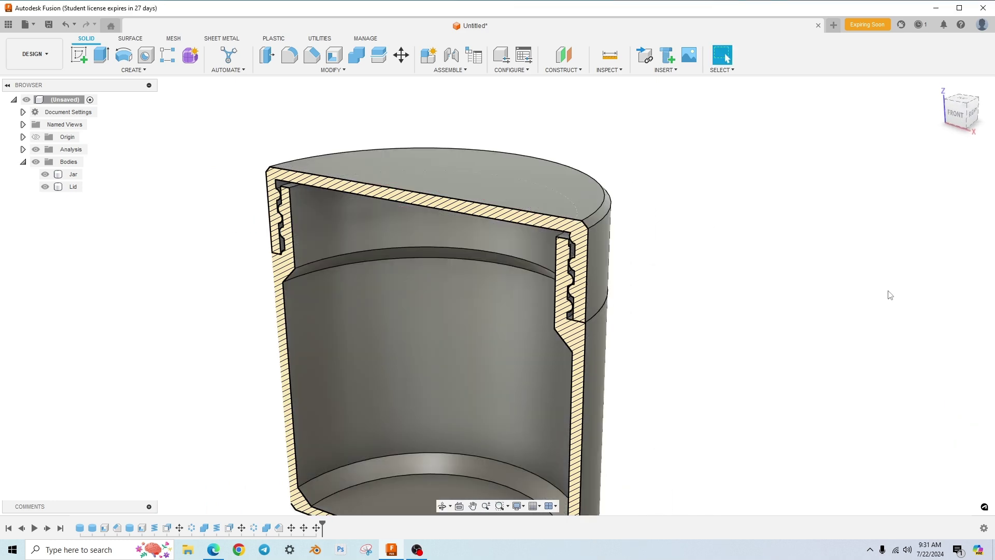
Step: Hide the section analysis and show the whole closed jar from the front
left_click(36, 149)
scroll(579, 195, "down", 5)
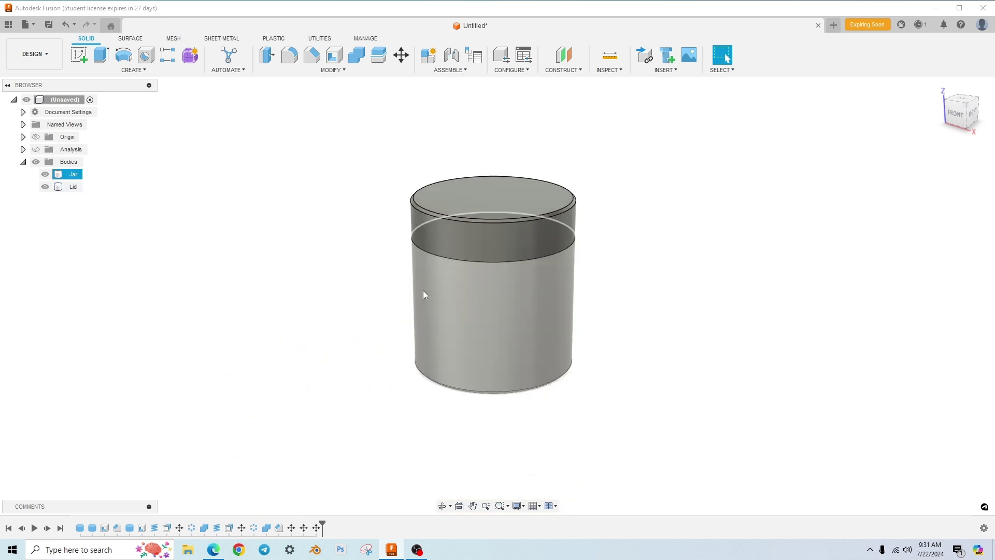
middle_click_drag(340, 364, 347, 339, "shift")
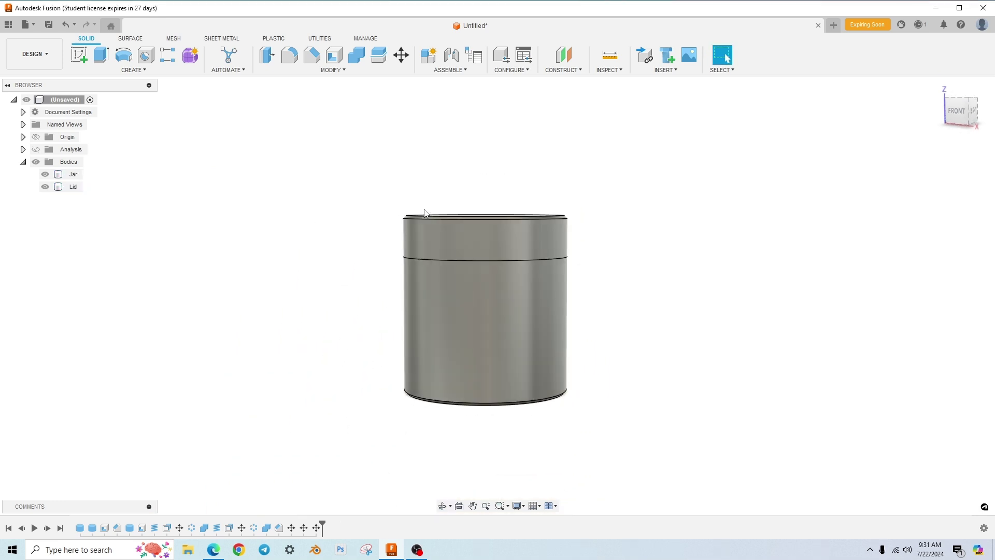
left_click(955, 112)
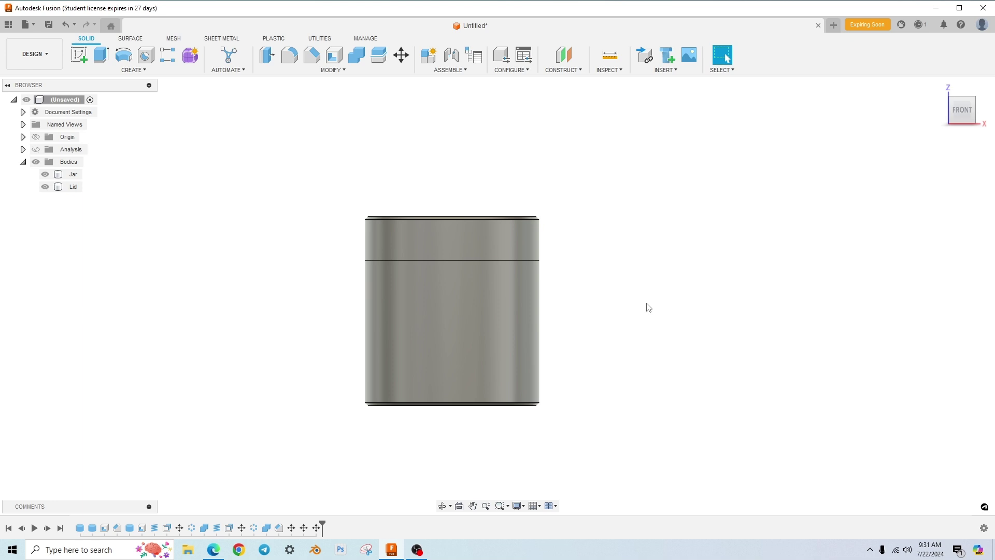
middle_click_drag(647, 307, 707, 298)
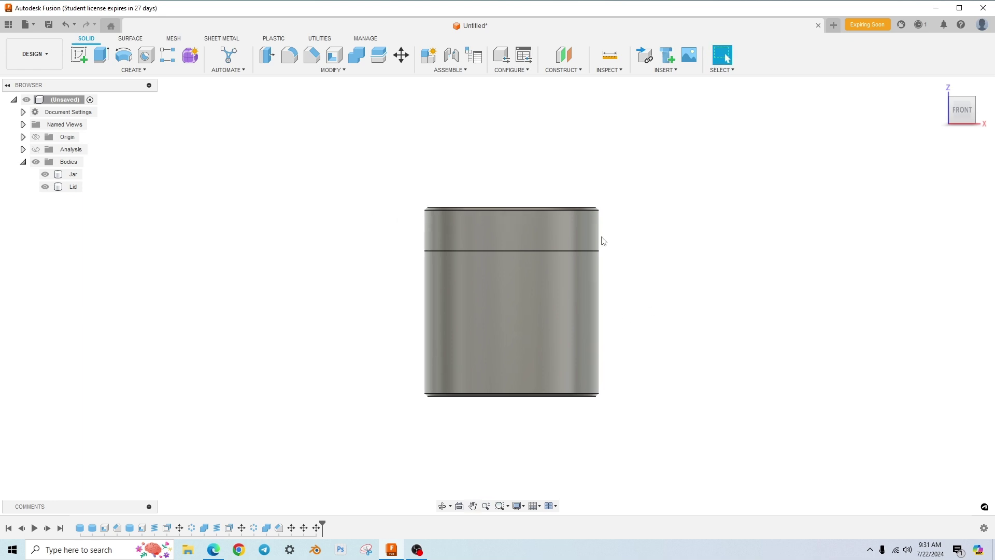
left_click(610, 70)
middle_click_drag(393, 202, 371, 266, "shift")
left_click(516, 243)
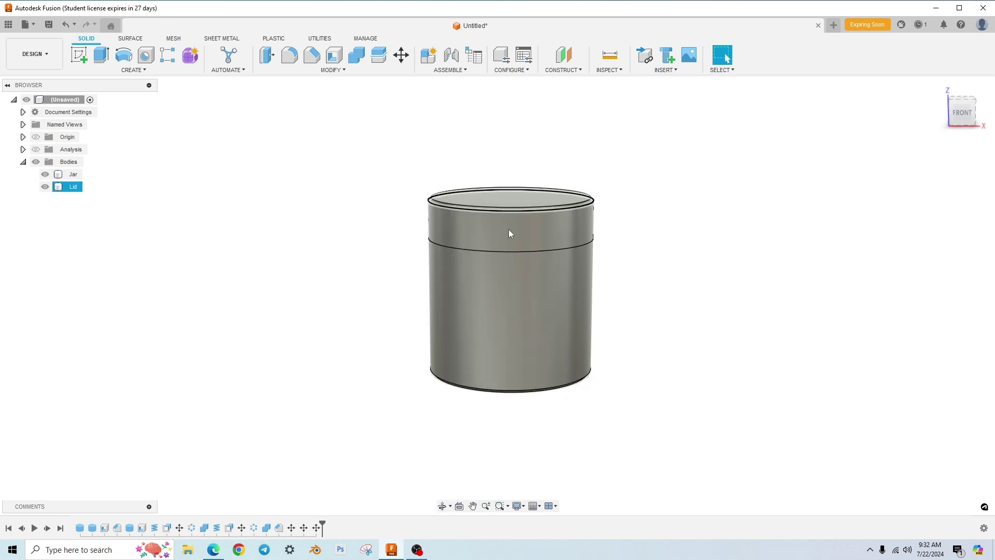
left_click(515, 371)
left_click(338, 253)
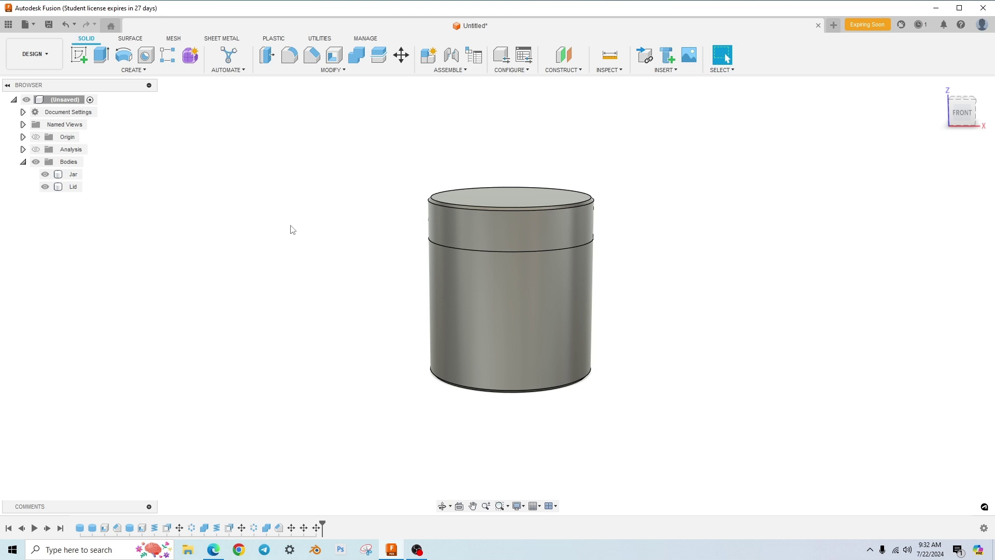
left_click(609, 69)
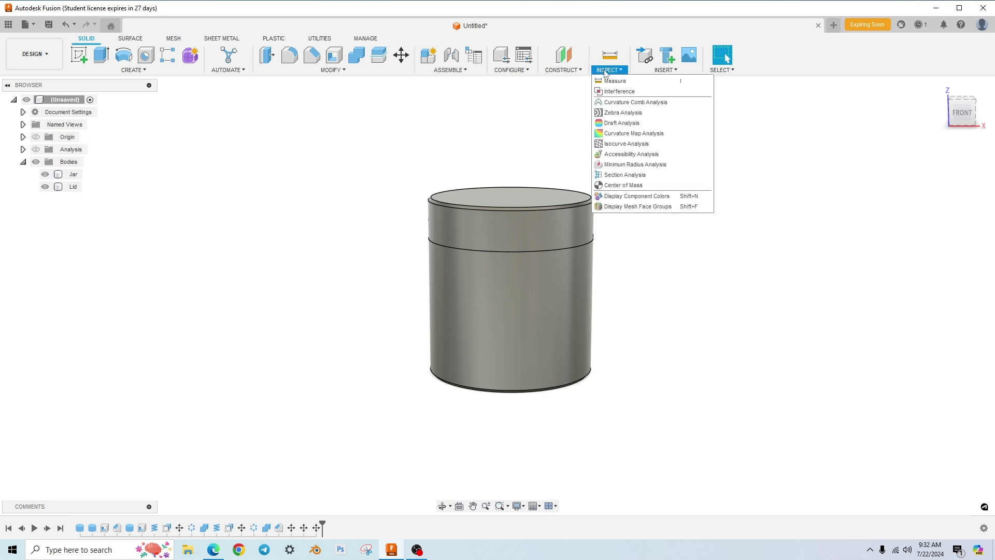
middle_click_drag(749, 207, 724, 222, "shift")
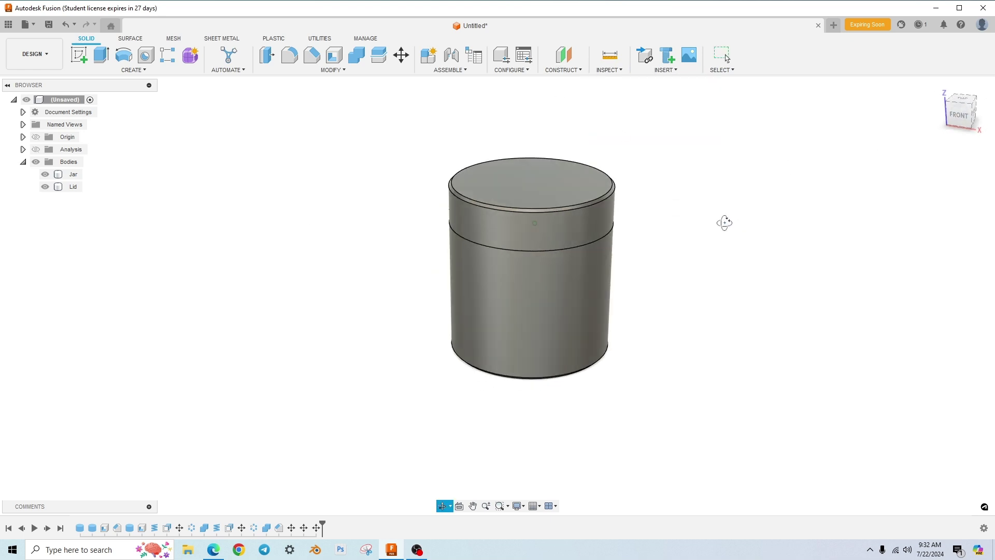
Step: Create a construction plane offset from the XZ plane, placed just in front of the jar's outer wall
left_click(563, 62)
middle_click_drag(717, 256, 680, 251, "shift")
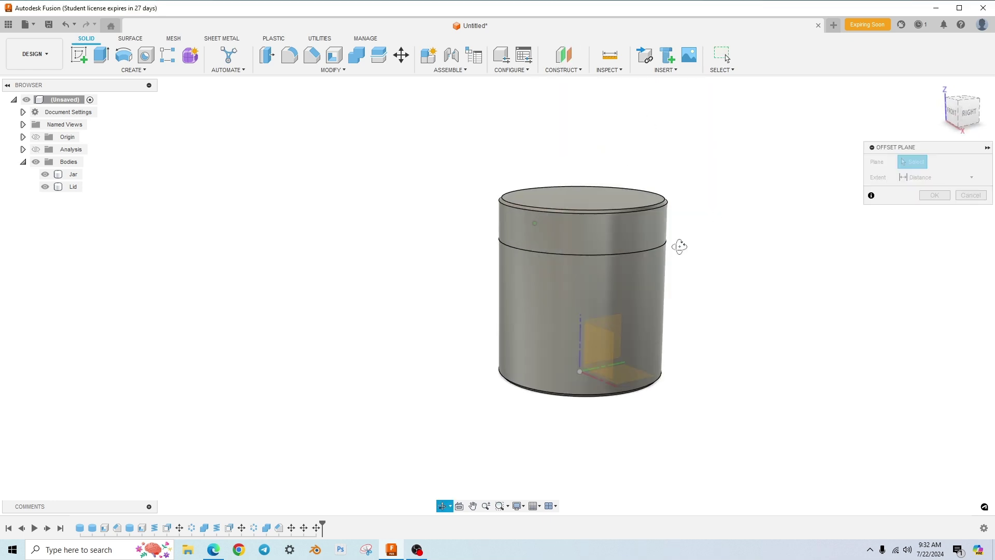
left_click(594, 350)
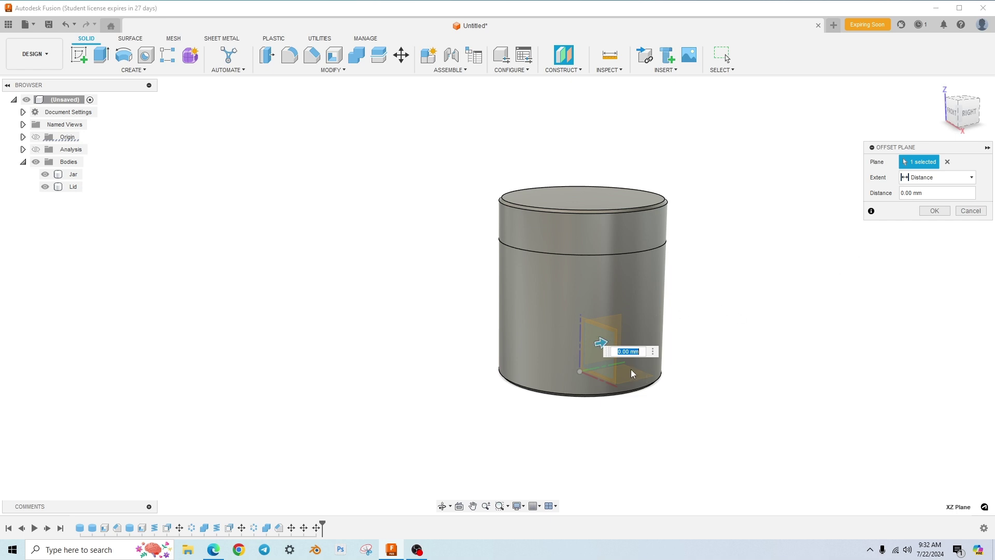
left_click_drag(601, 341, 510, 374)
middle_click_drag(733, 413, 713, 419, "shift")
left_click(935, 210)
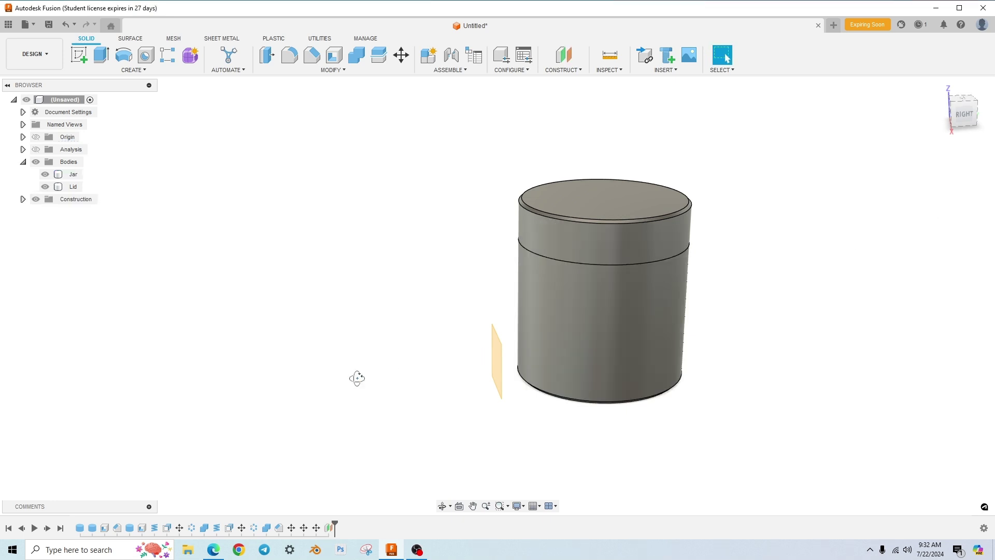
Step: Start a new sketch on the offset plane in front of the jar
middle_click_drag(362, 376, 433, 377, "shift")
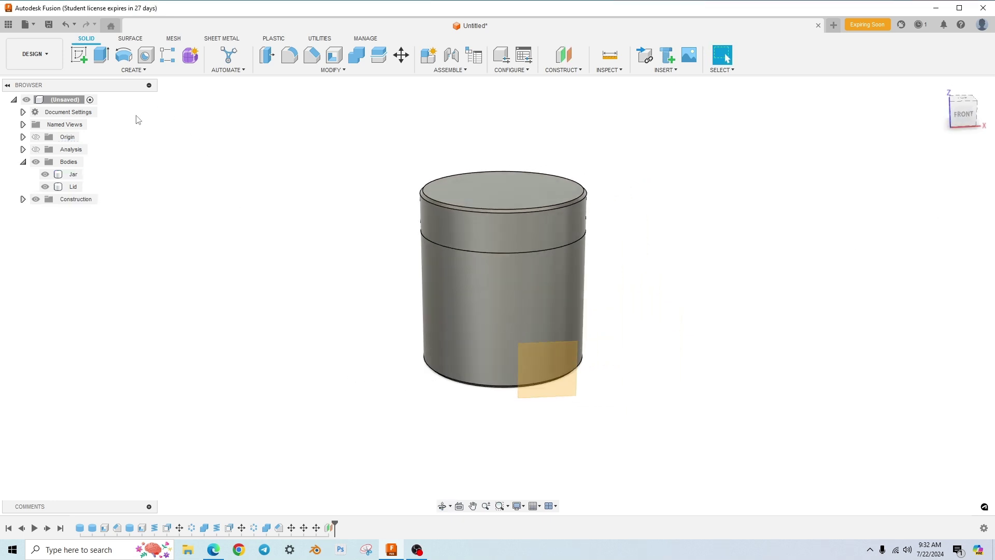
left_click(79, 54)
left_click(566, 372)
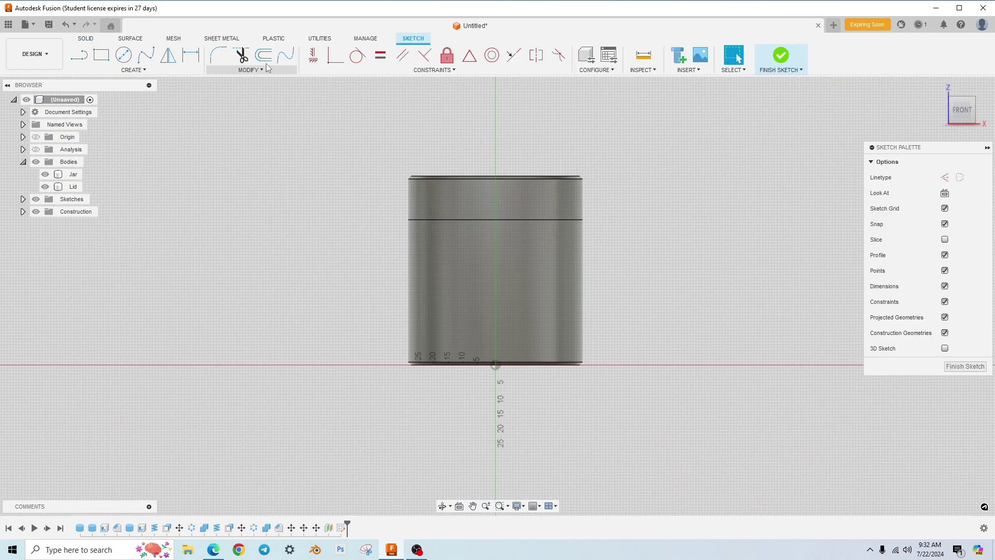
left_click(140, 73)
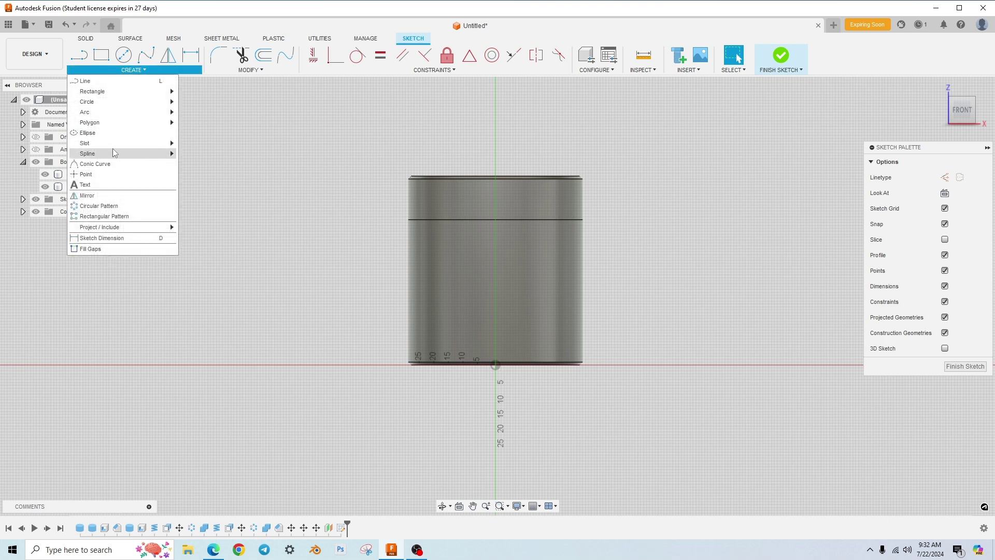
mouse_move(116, 146)
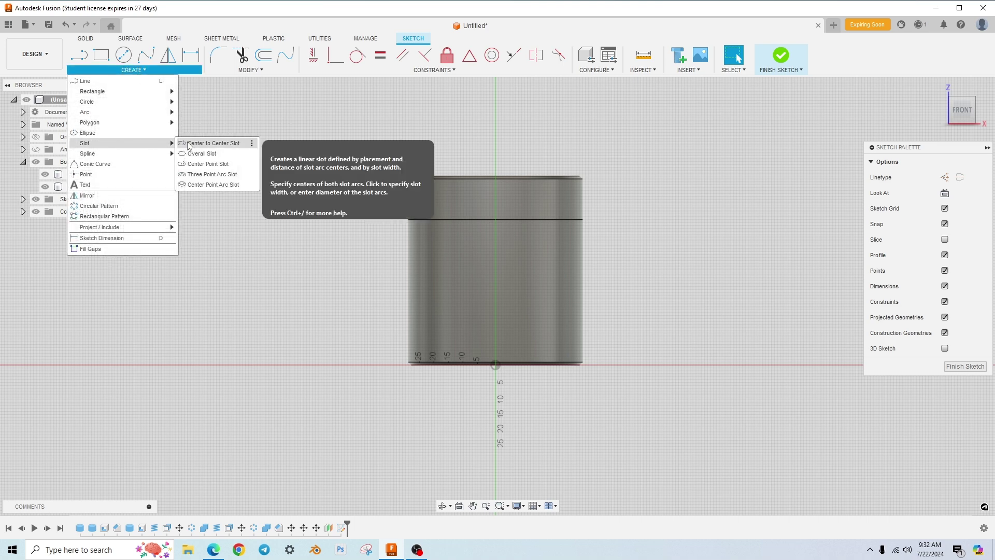
left_click(202, 153)
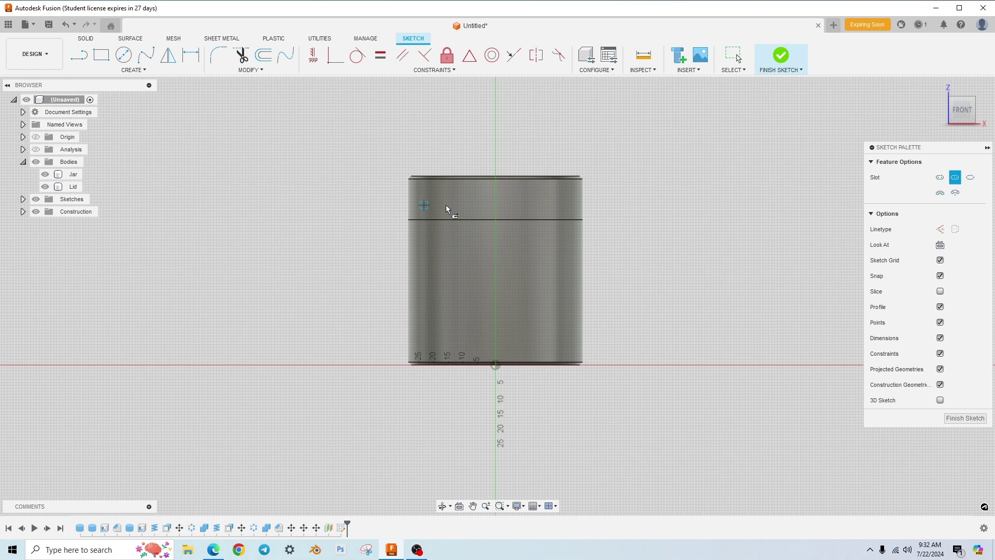
left_click(496, 196)
left_click(495, 340)
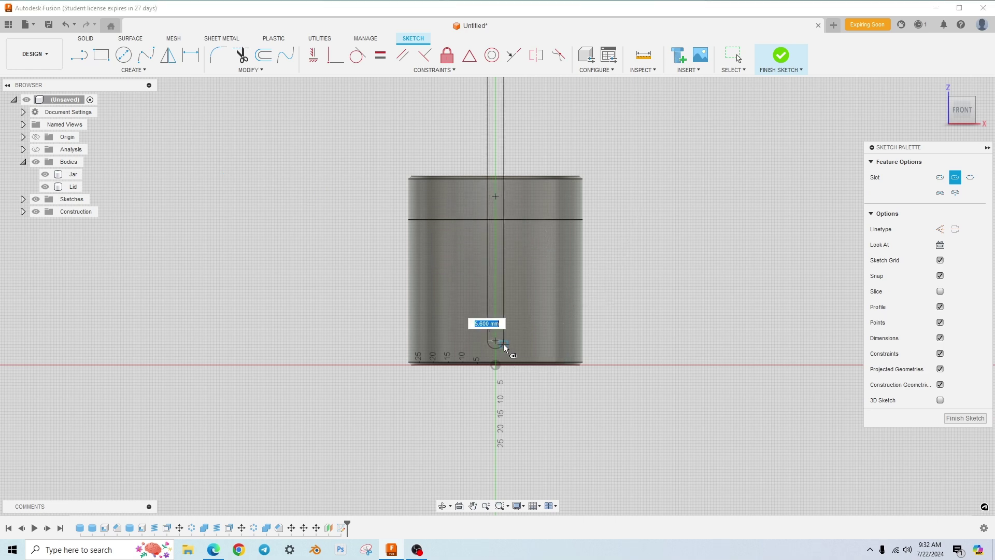
left_click(504, 345)
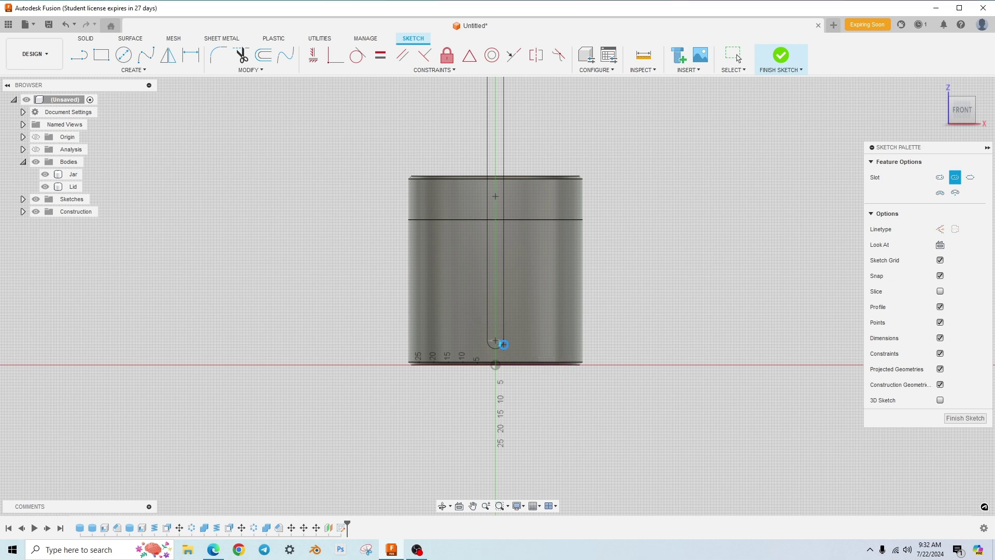
Step: Sketch a vertical center-to-center slot on the Z axis, running from the lid down to near the jar's base, and finish the sketch
left_click(133, 69)
mouse_move(158, 146)
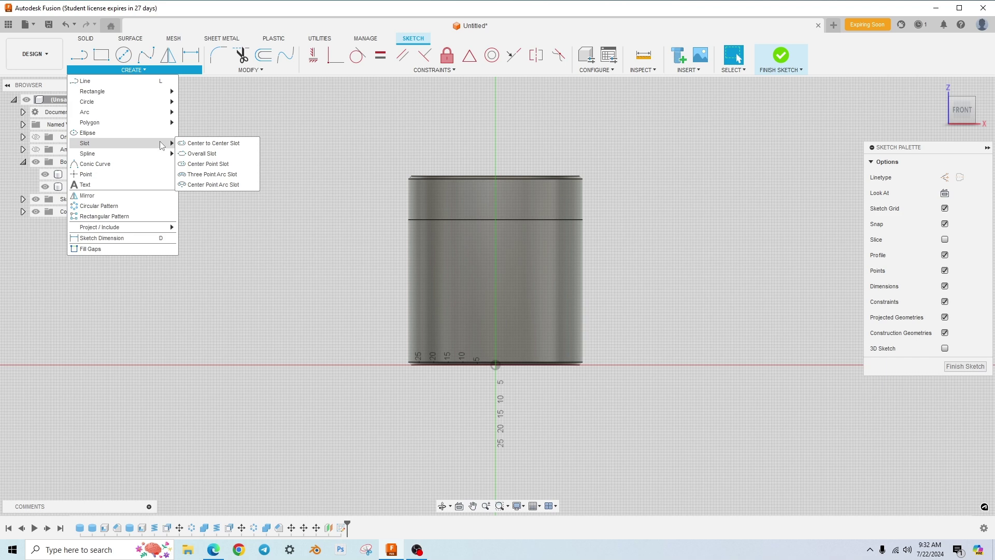
left_click(205, 142)
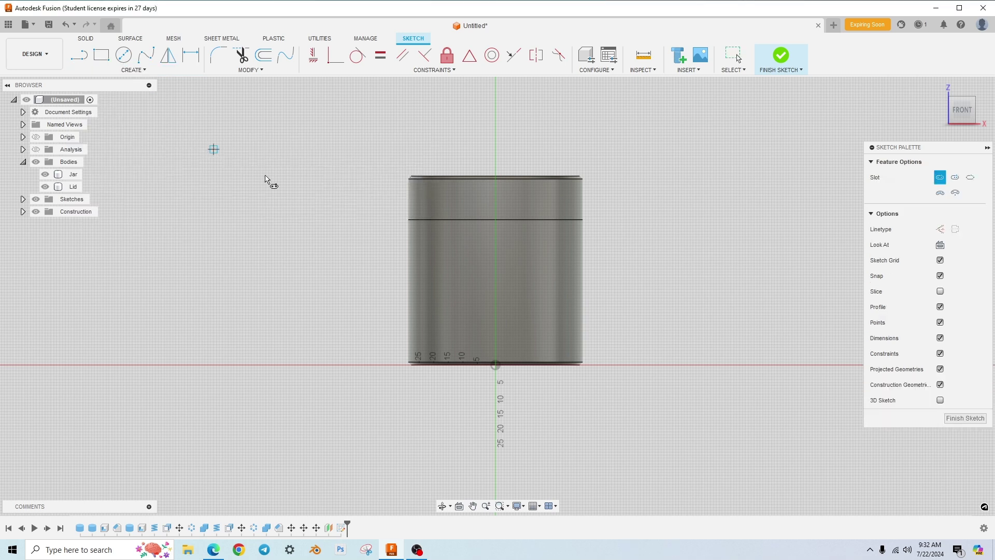
left_click(495, 204)
left_click(495, 342)
left_click(507, 342)
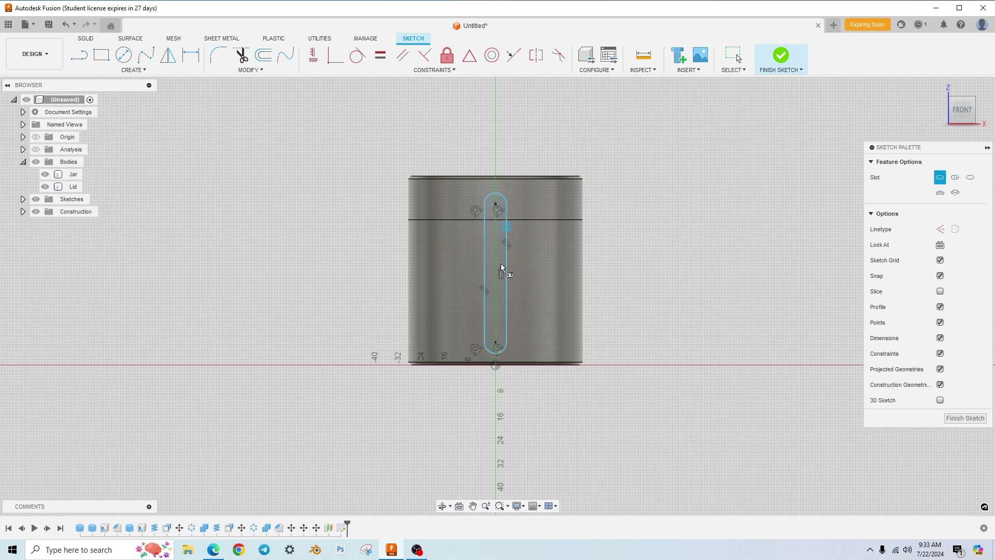
left_click(784, 57)
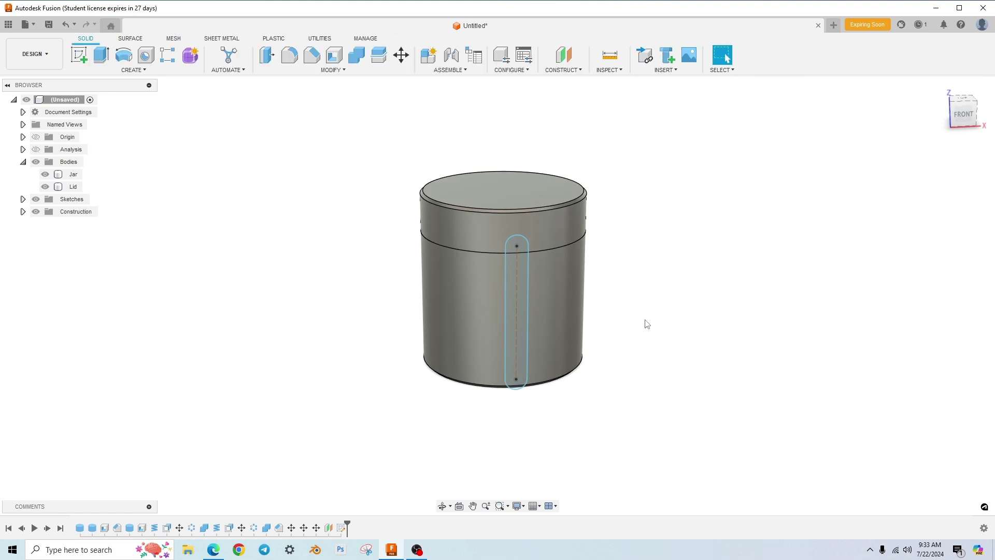
Step: Deboss the slot profile 1 mm deep into the lid's outer cylindrical face with the Emboss command
left_click(130, 70)
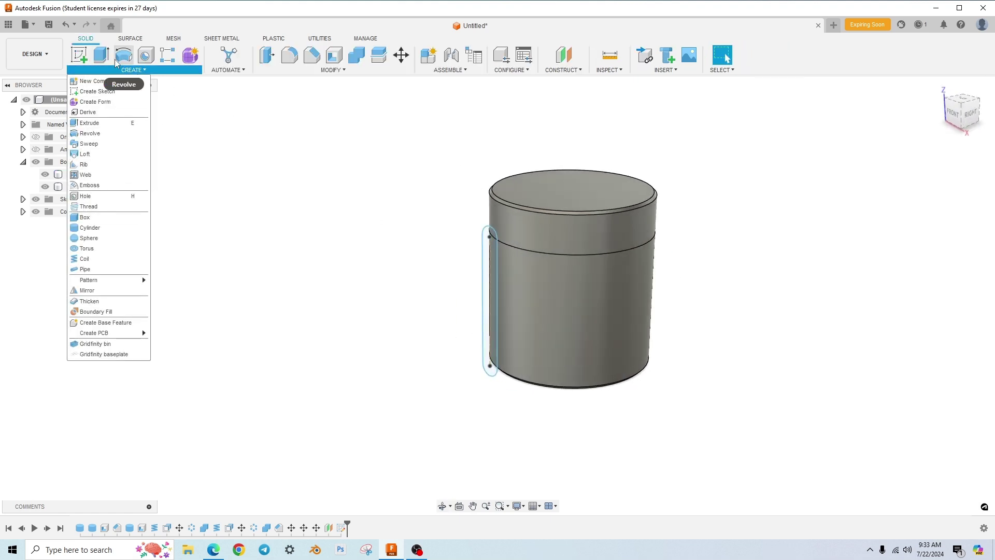
left_click(665, 70)
left_click(144, 70)
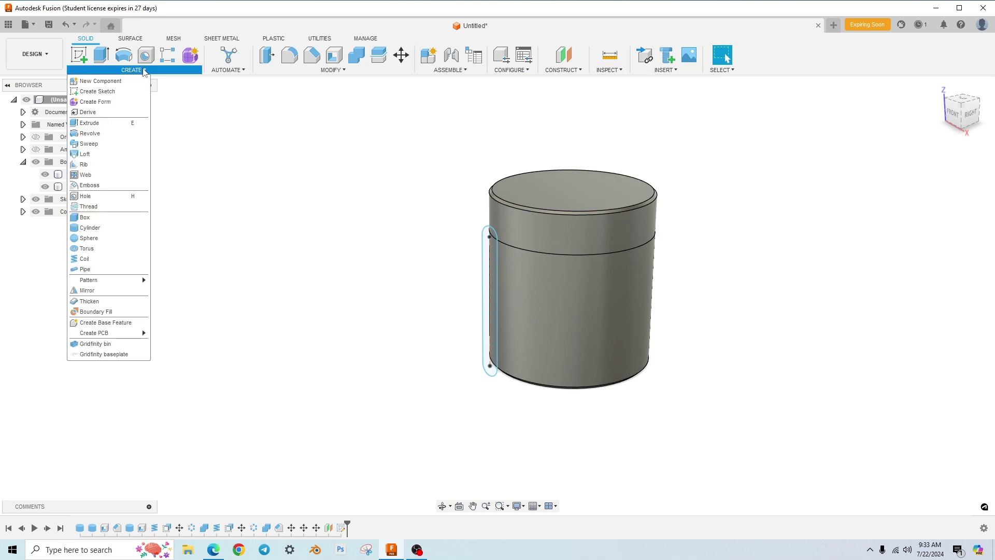
left_click(91, 185)
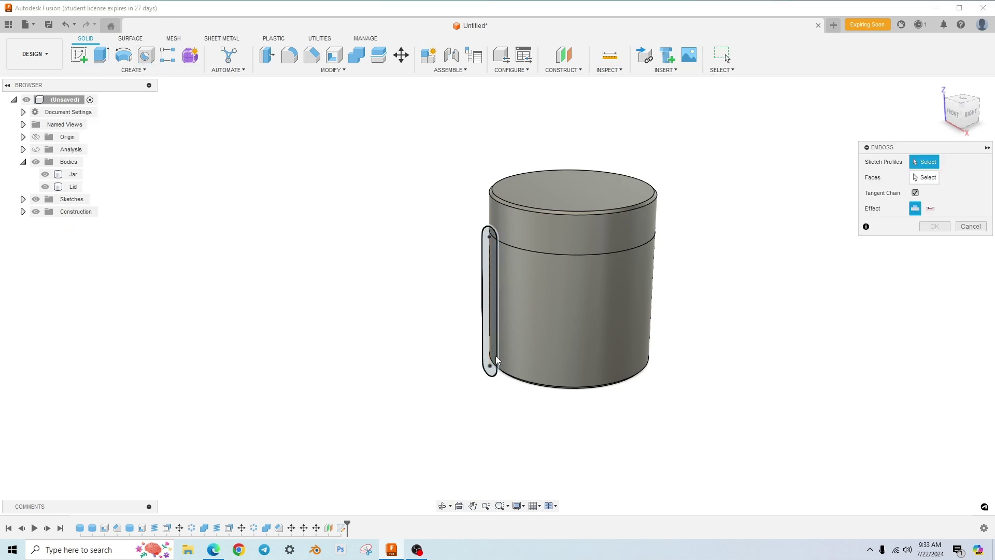
scroll(451, 274, "up", 2)
scroll(451, 305, "up", 2)
middle_click_drag(446, 324, 457, 321, "shift")
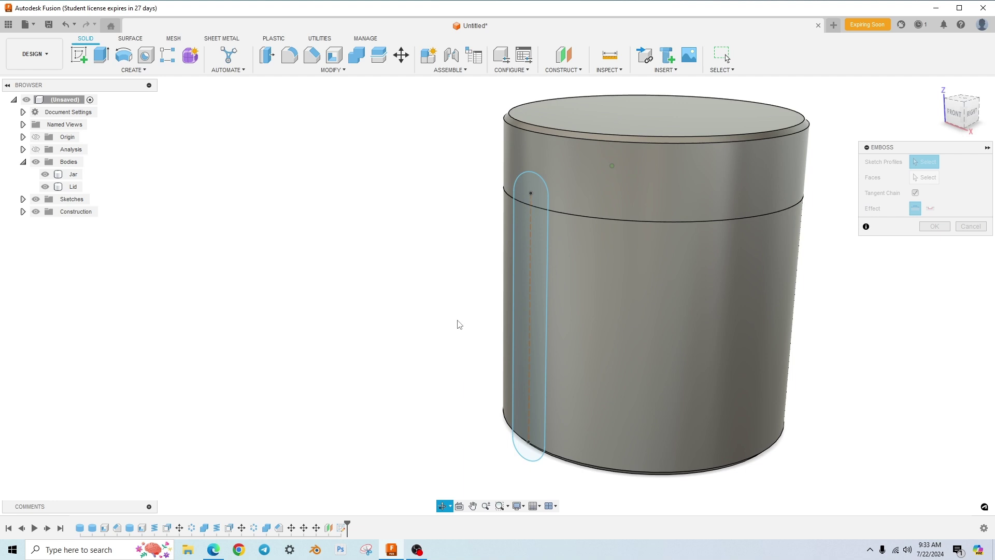
left_click(539, 257)
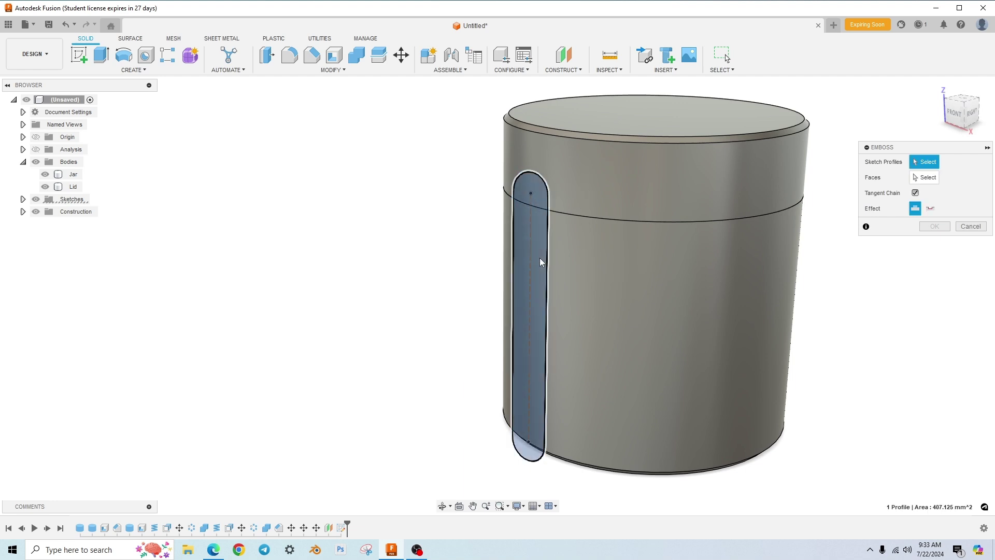
left_click(925, 179)
left_click(629, 191)
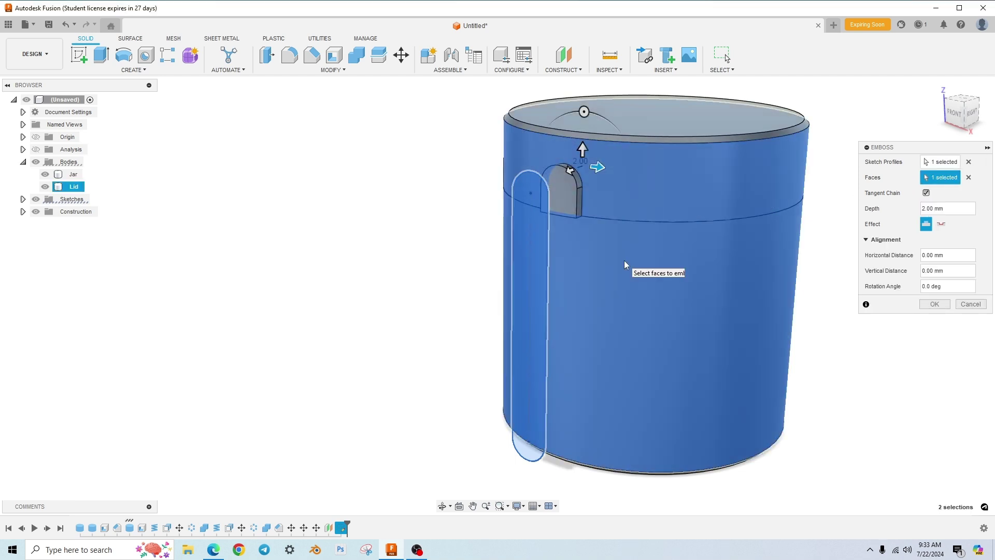
left_click(942, 225)
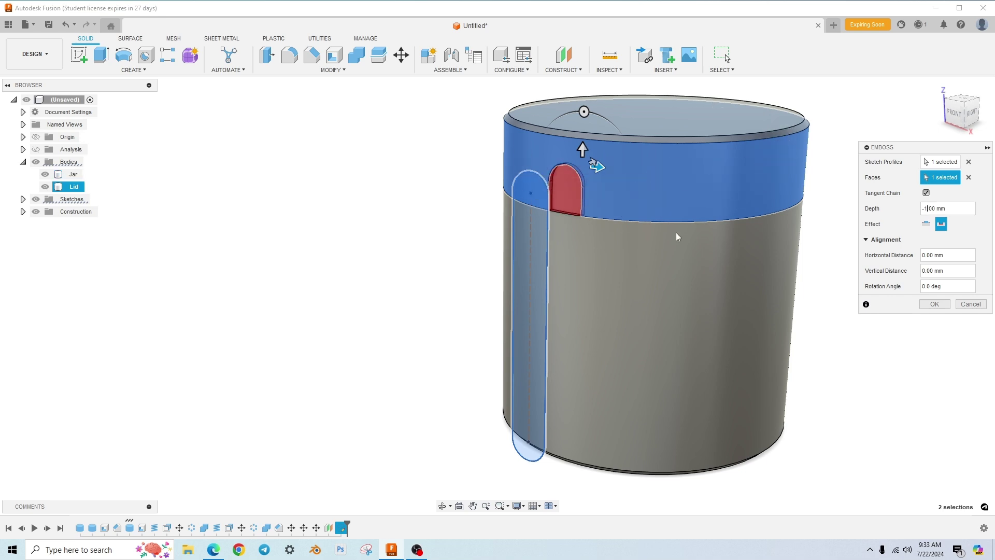
left_click(934, 304)
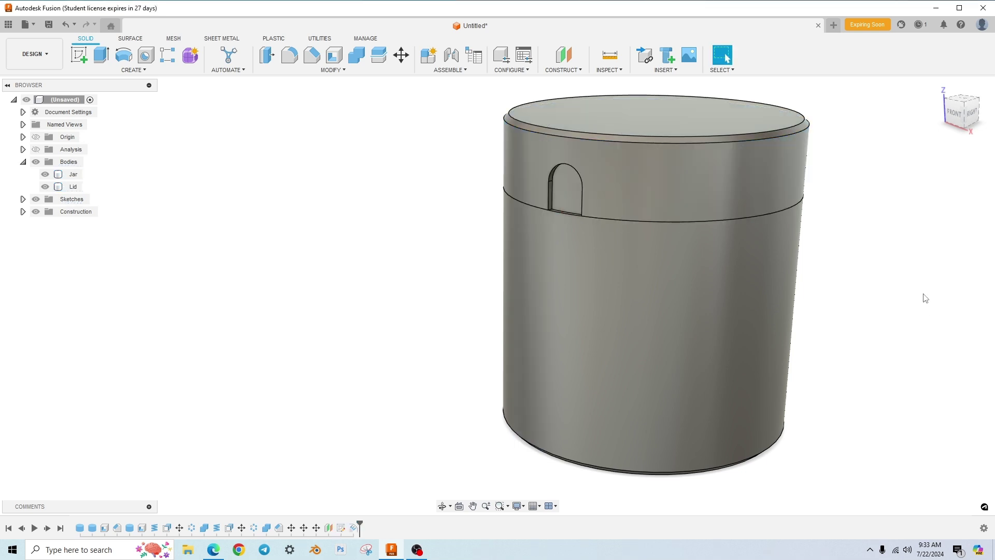
Step: Make the slot sketch visible again for reuse on the jar
left_click(23, 199)
left_click(45, 211)
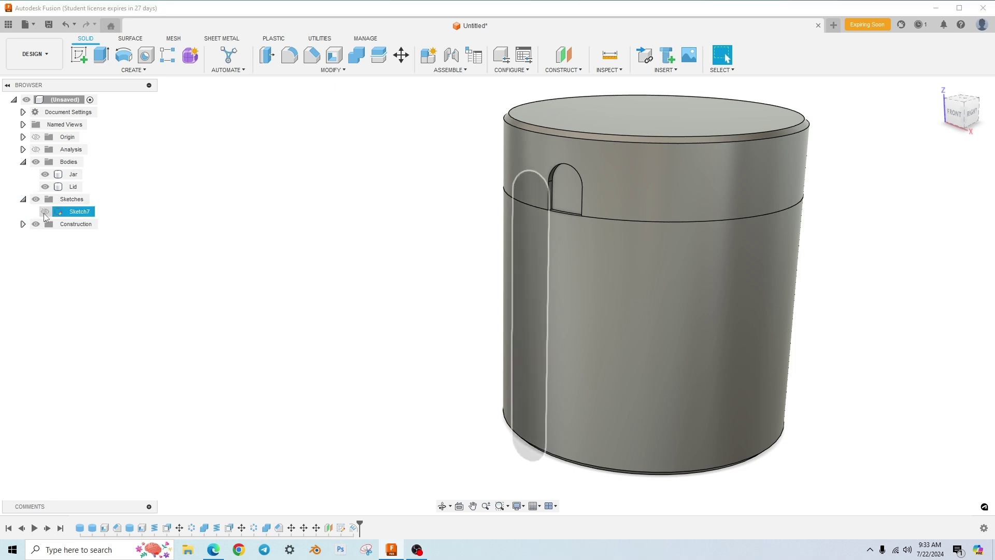
left_click(45, 211)
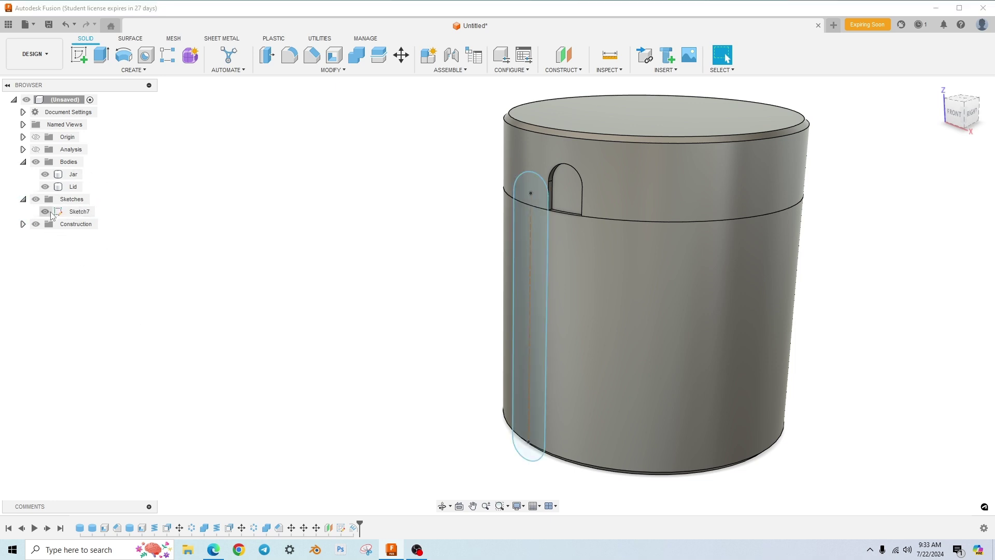
Step: Deboss the slot profile 1 mm deep into the jar's outer cylindrical face and hide the slot sketch
left_click(138, 70)
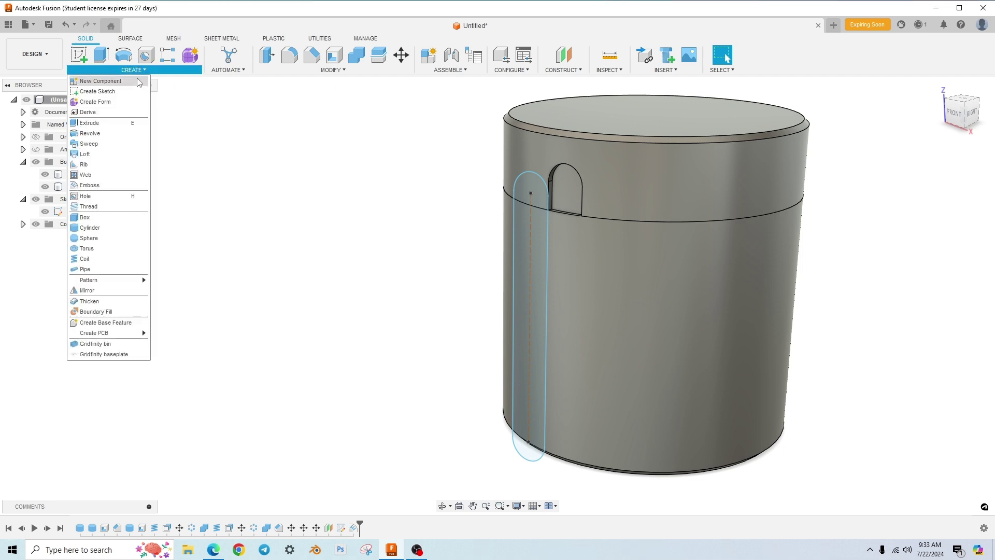
left_click(119, 185)
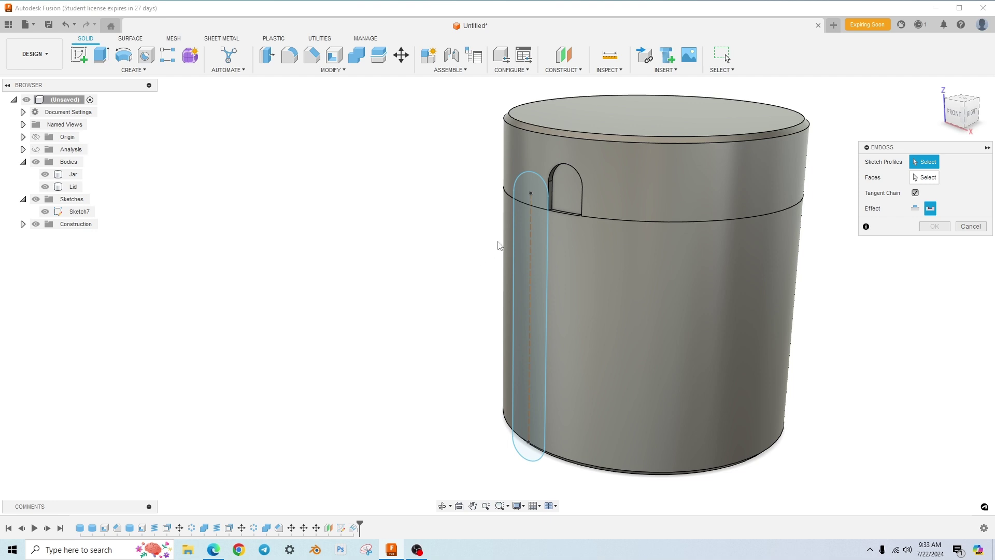
left_click(538, 233)
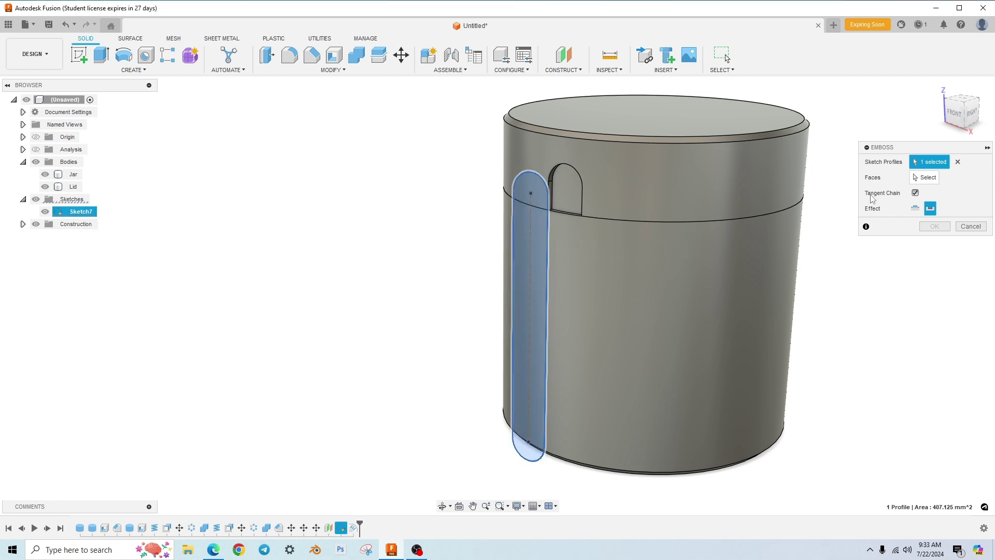
left_click(923, 177)
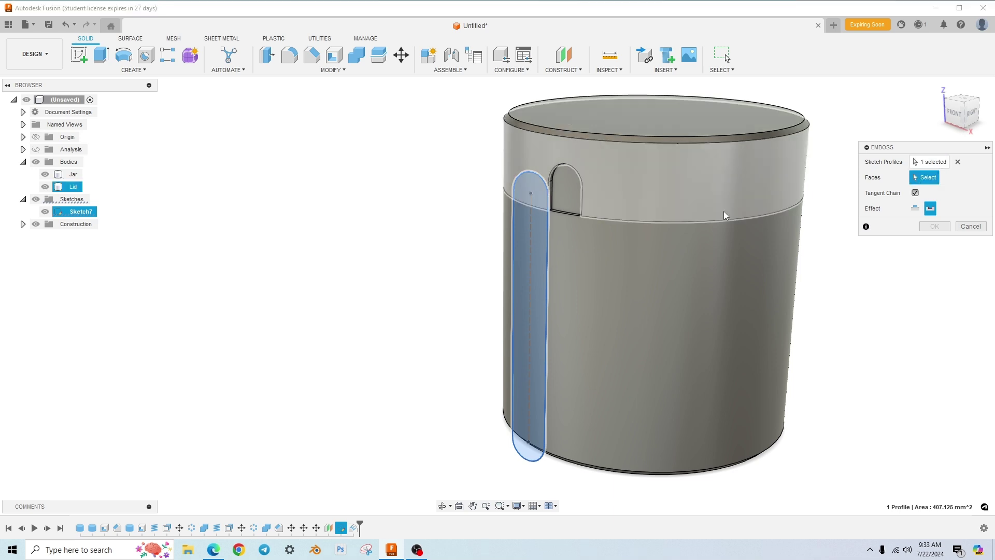
left_click(597, 278)
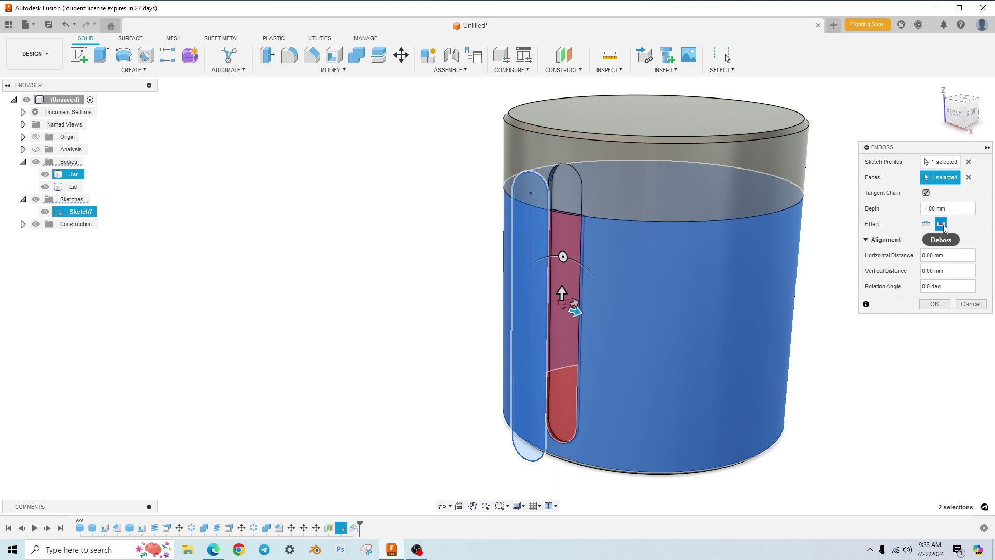
left_click(939, 304)
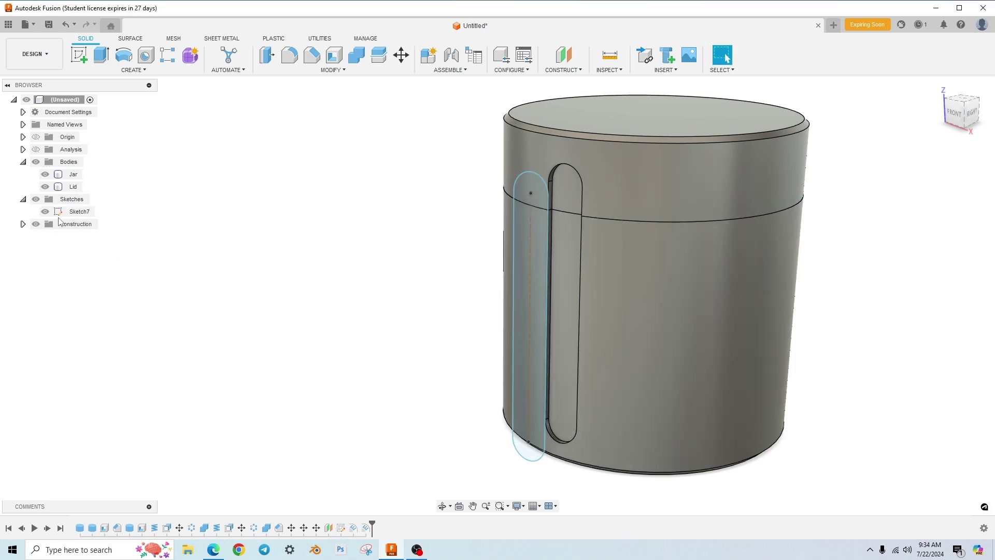
left_click(45, 211)
Step: Fillet the three inner floor edges of the lid's groove, both sides and the upper arc, with a 5 mm radius
middle_click_drag(302, 381, 395, 344, "shift")
scroll(311, 312, "up", 2)
scroll(313, 311, "down", 2)
middle_click_drag(581, 262, 558, 251, "shift")
scroll(570, 190, "up", 3)
scroll(570, 189, "up", 1)
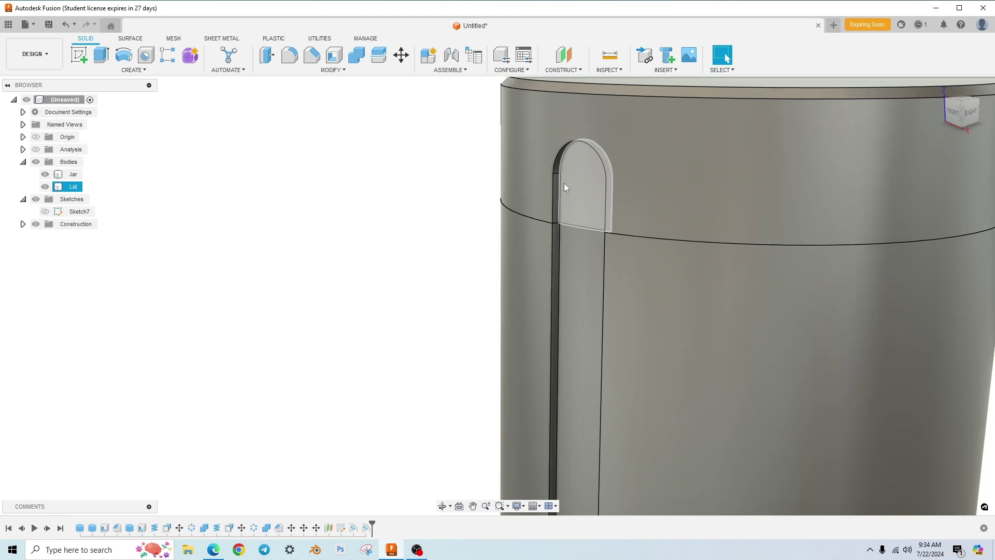
left_click(561, 191)
left_click(561, 158, "ctrl")
middle_click_drag(580, 206, 637, 209, "shift")
left_click(631, 194, "ctrl")
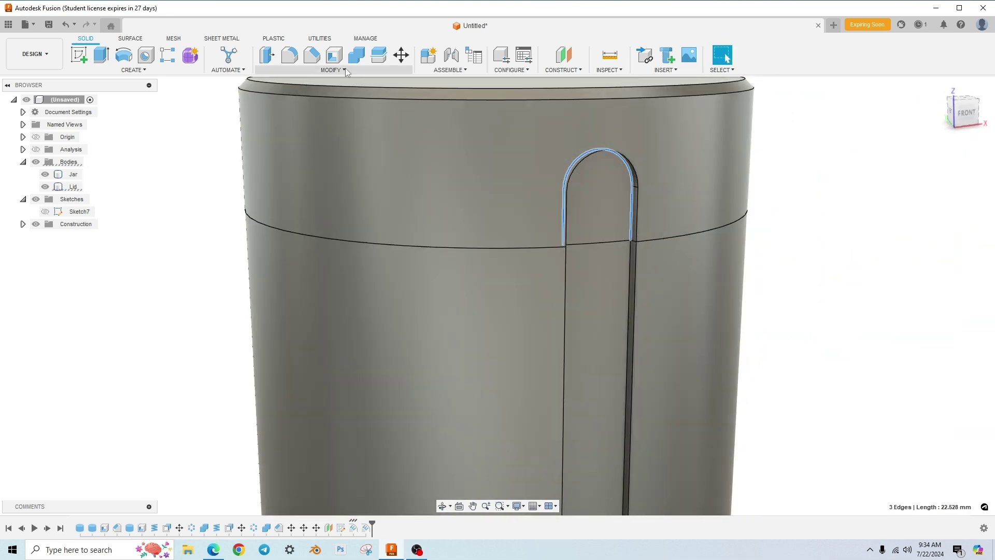
left_click(289, 54)
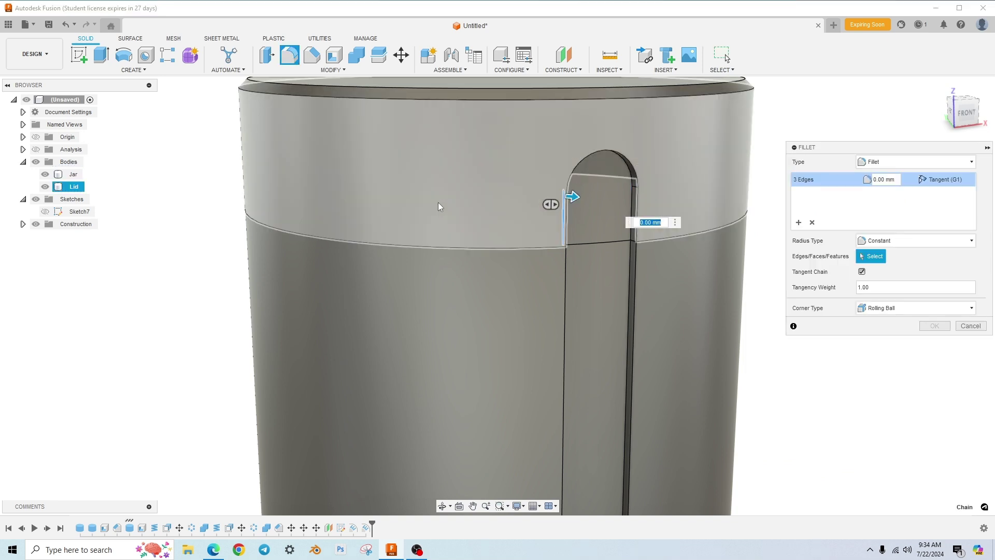
type("5")
left_click(934, 325)
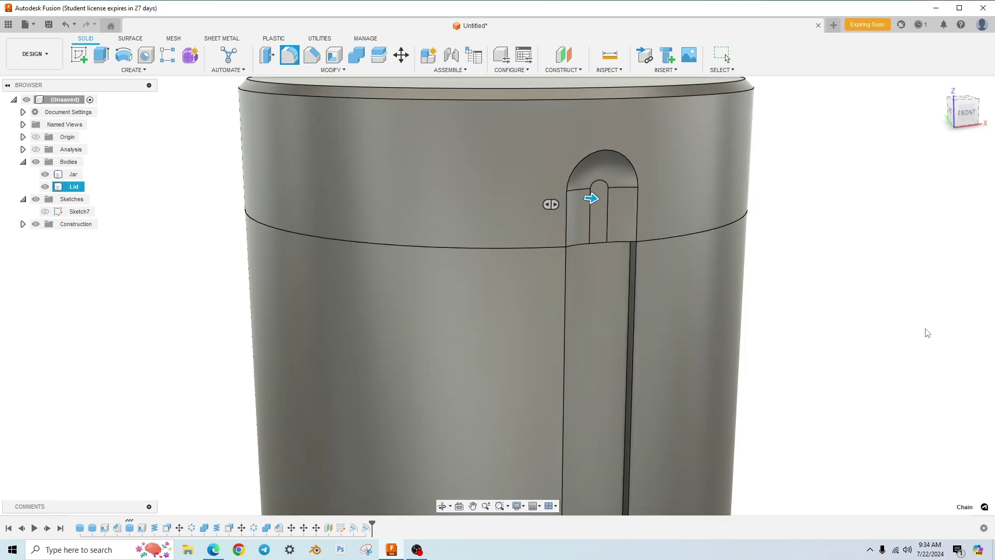
Step: Fillet the three inner floor edges of the jar's groove, both sides and the lower arc, with a 5 mm radius
middle_click_drag(817, 384, 767, 370, "shift")
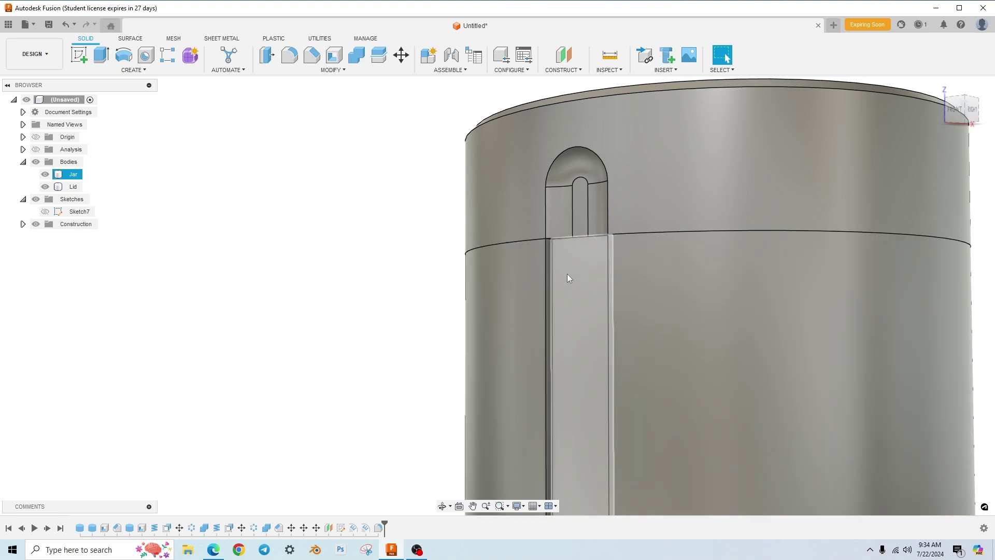
left_click(553, 285)
left_click(547, 307)
middle_click_drag(547, 306, 641, 340, "shift")
left_click(637, 301, "ctrl")
scroll(653, 353, "down", 3)
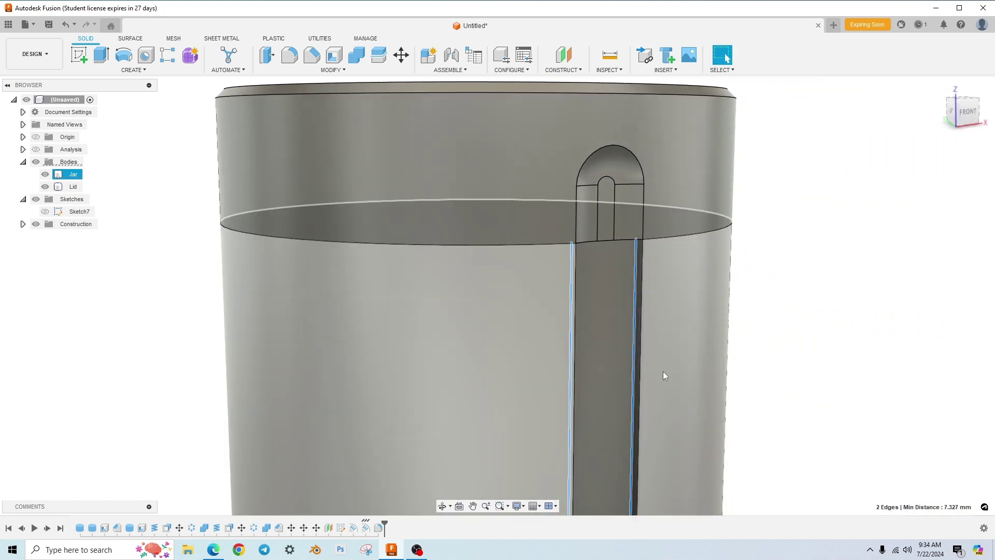
scroll(660, 440, "down", 3)
scroll(611, 413, "up", 6)
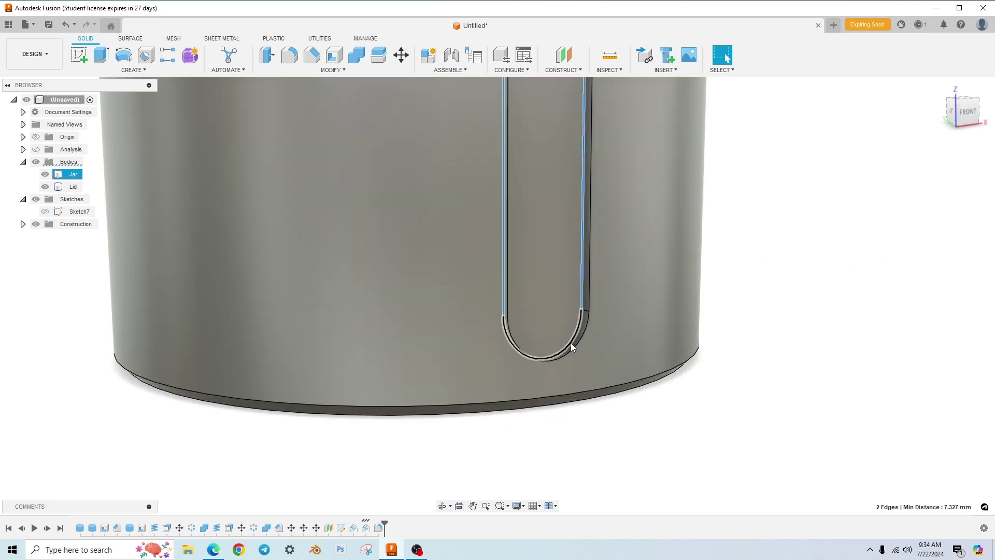
left_click(570, 340, "ctrl")
scroll(595, 419, "down", 3)
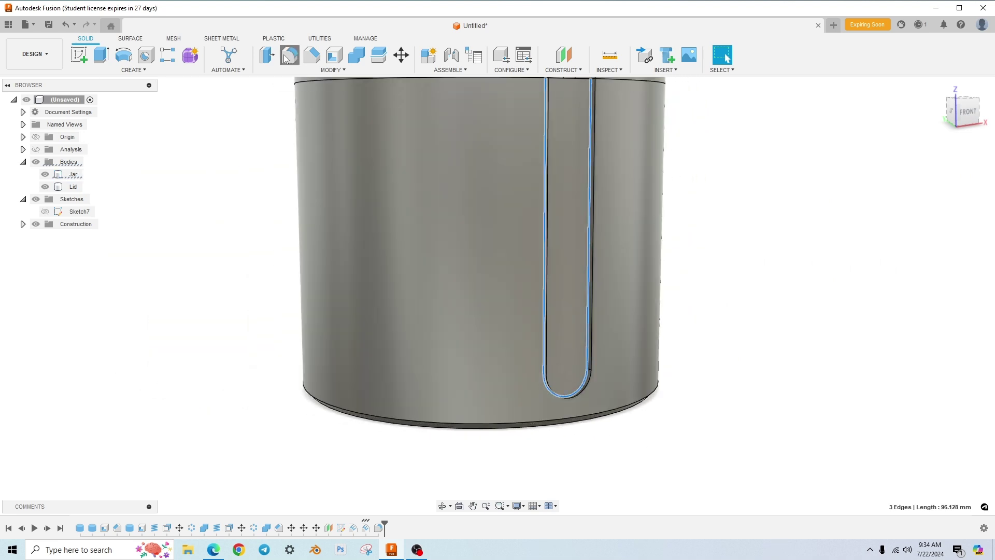
key("f")
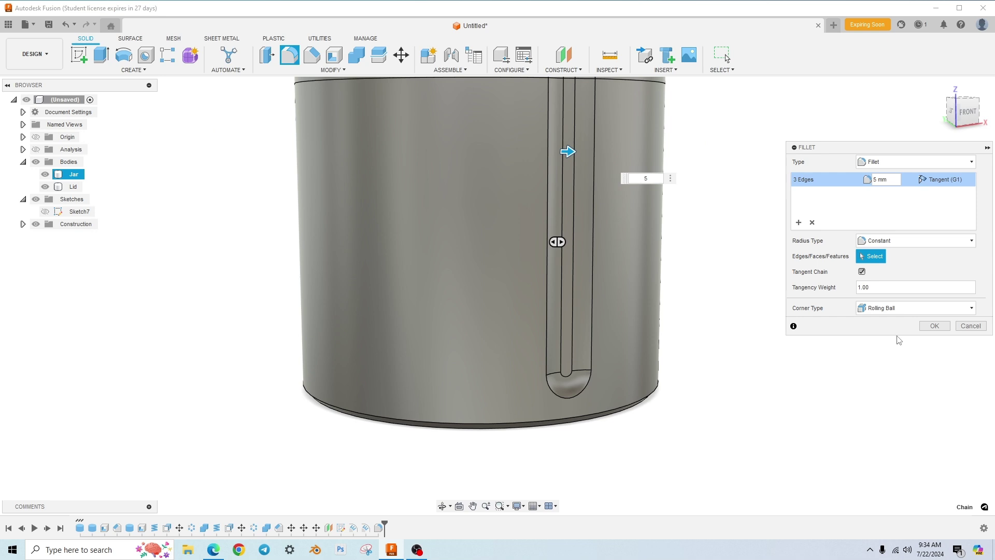
left_click(933, 326)
scroll(667, 476, "down", 2)
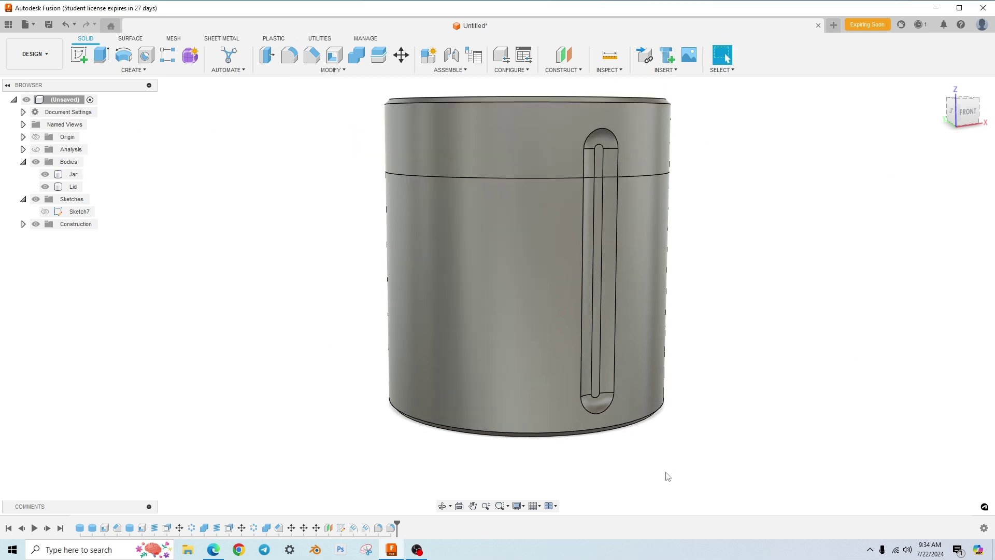
Step: Start a circular pattern of features with both groove debosses and both groove fillets as its objects
middle_click_drag(726, 384, 598, 419, "shift")
left_click(292, 363)
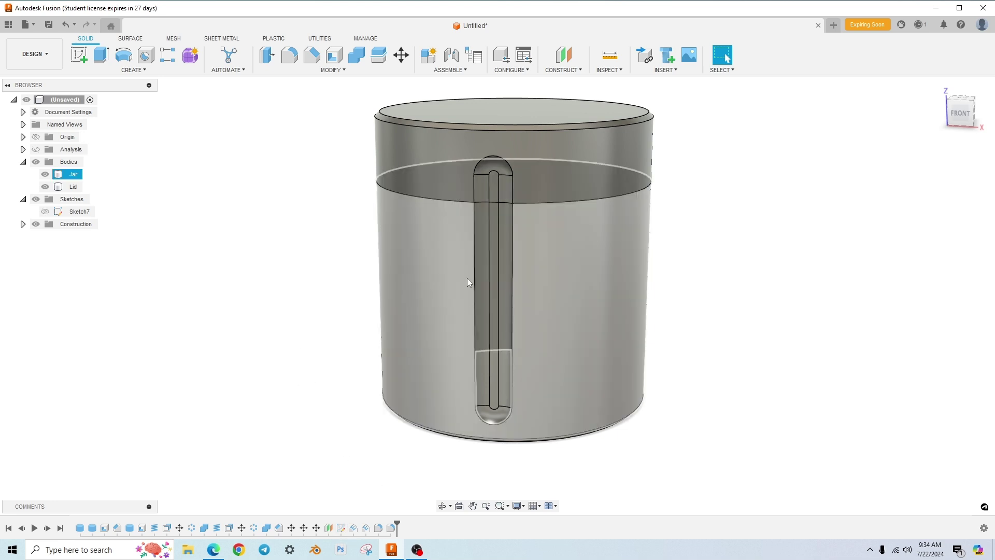
left_click(354, 528)
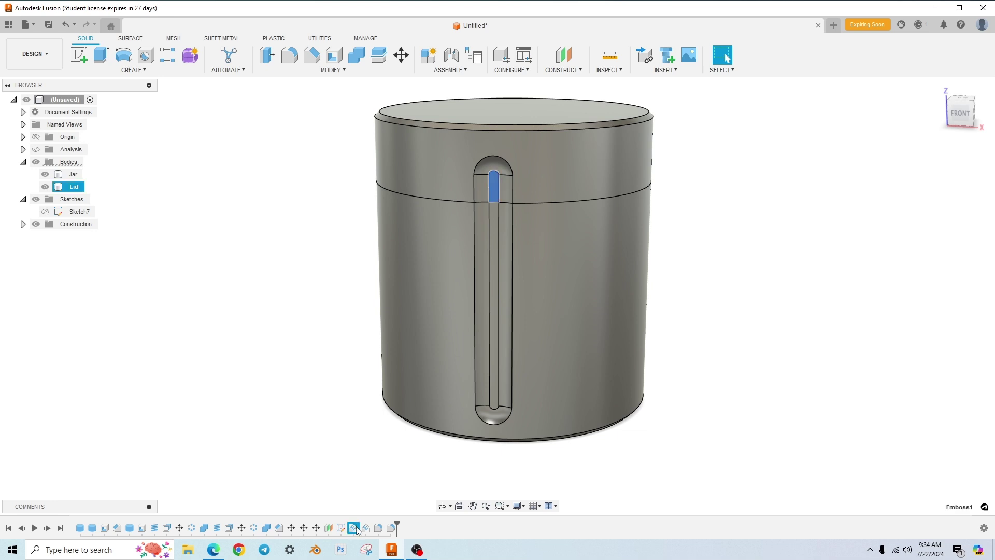
left_click(378, 528, "shift")
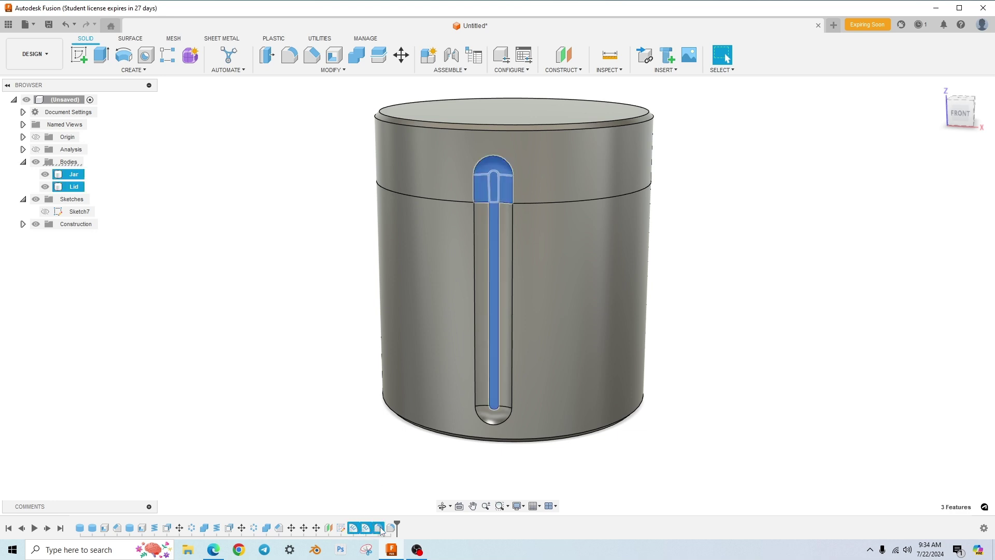
left_click(390, 528, "shift")
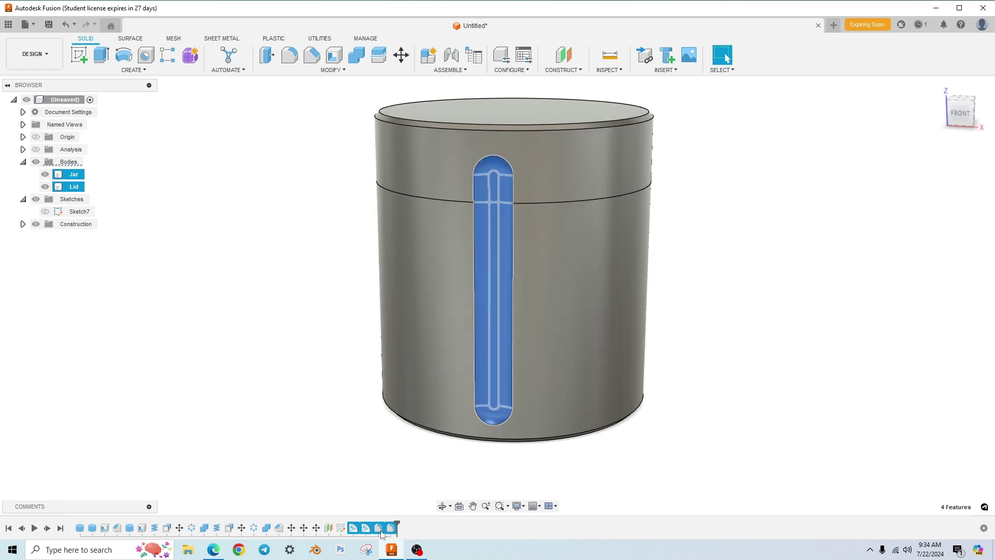
left_click(131, 70)
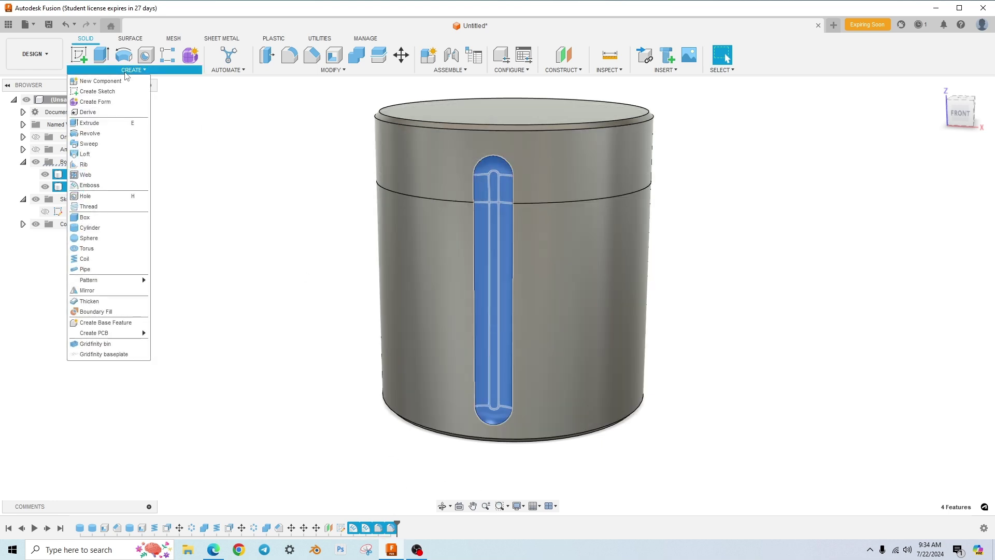
mouse_move(135, 282)
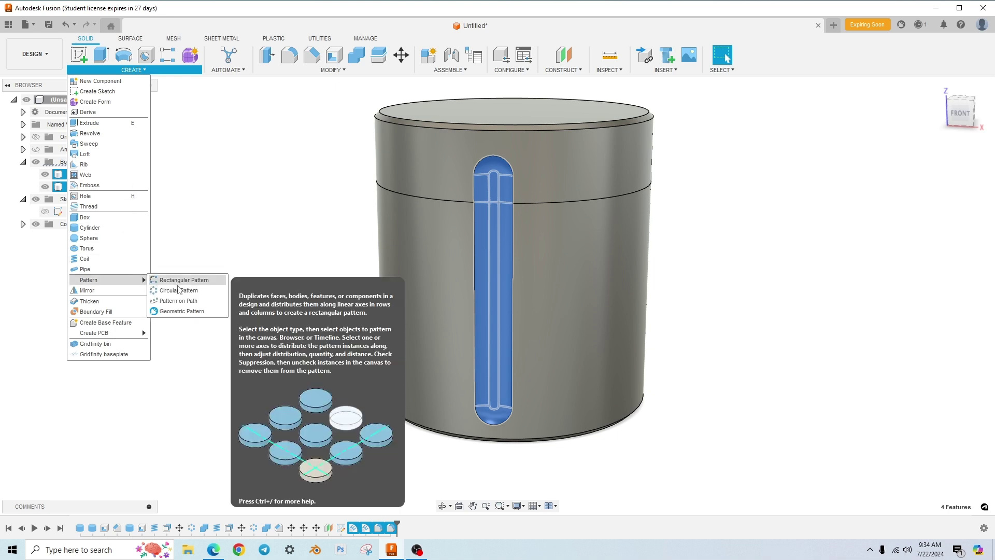
left_click(179, 291)
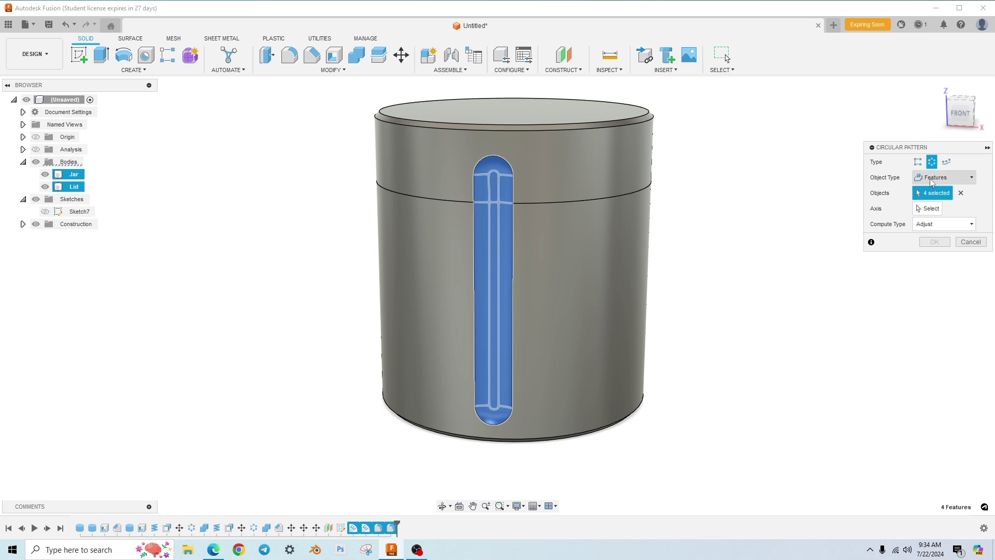
left_click(971, 178)
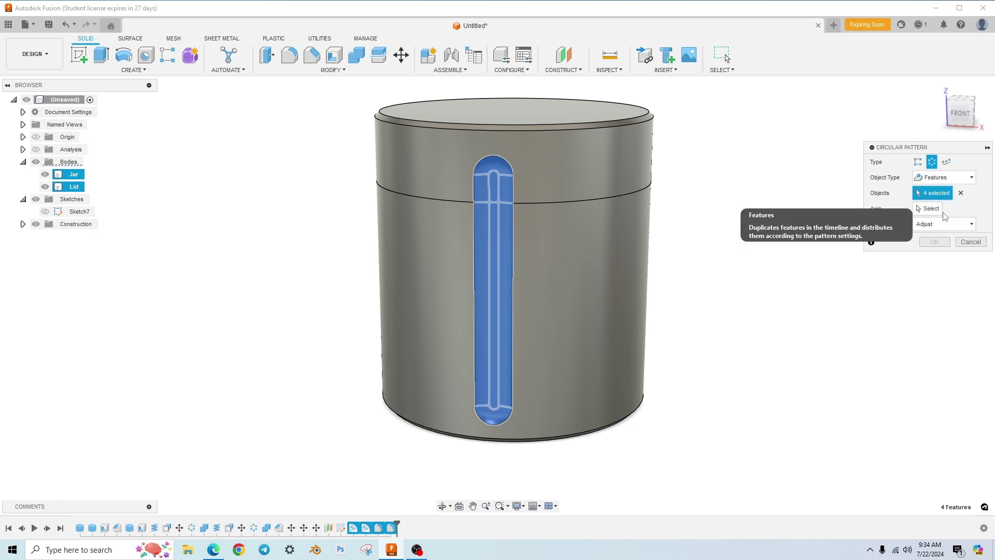
Step: Pattern the groove features around the axis of the circular edge between lid and jar, with full distribution and quantity 15
left_click(935, 211)
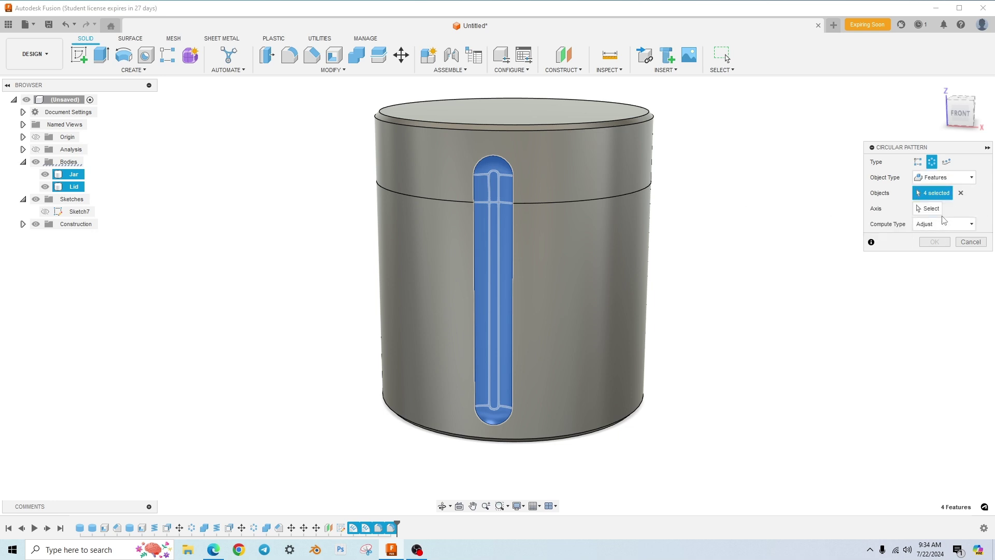
left_click(931, 208)
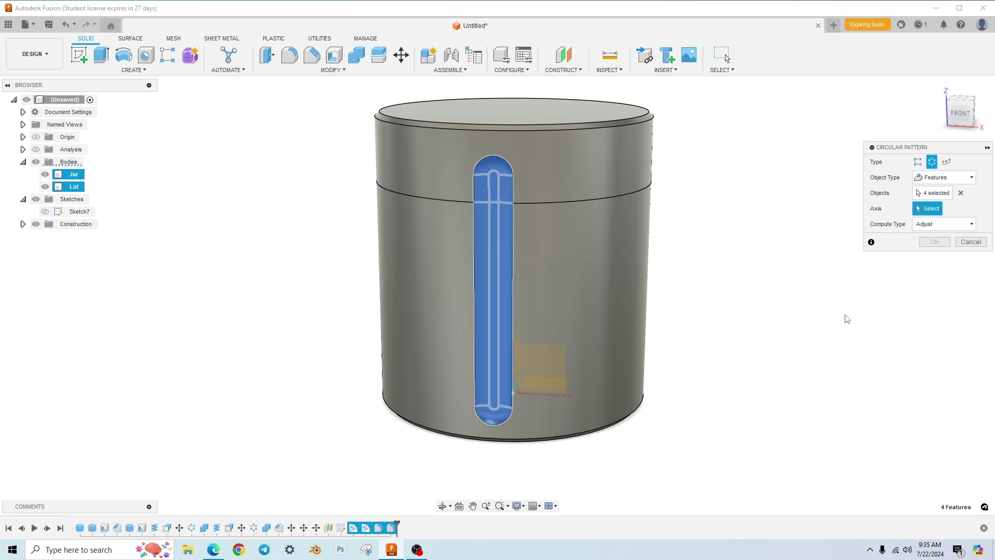
middle_click_drag(845, 328, 816, 336, "shift")
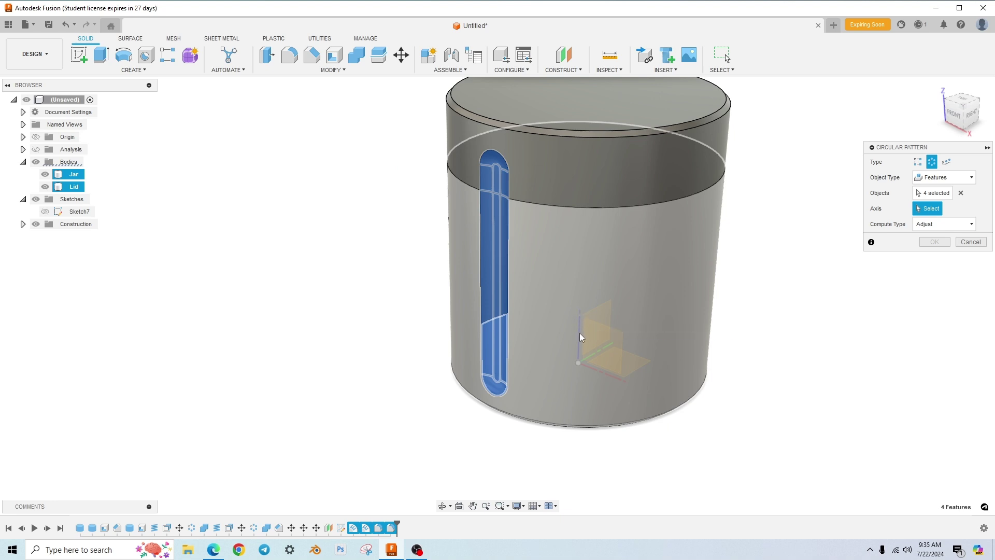
middle_click_drag(351, 303, 425, 337, "shift")
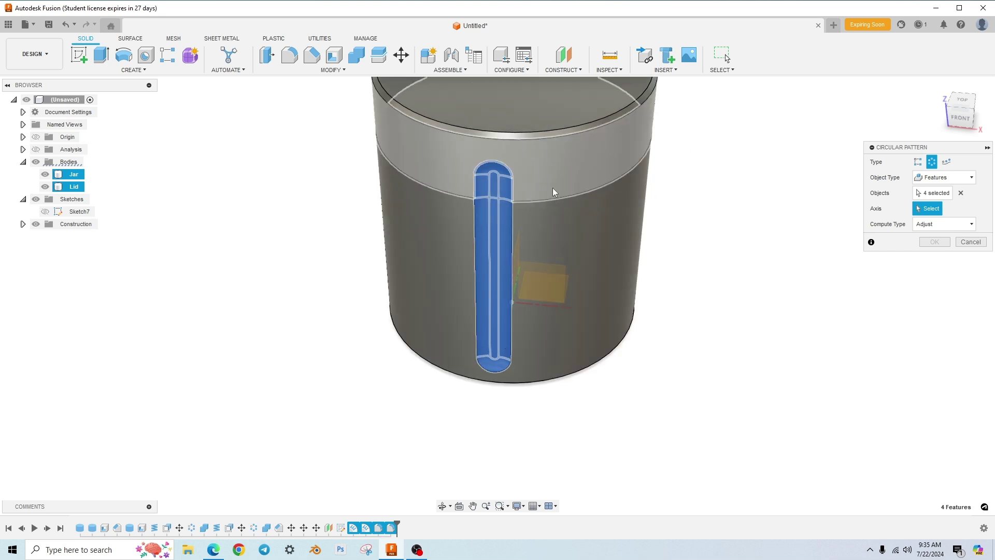
left_click(611, 182)
middle_click_drag(732, 280, 761, 267, "shift")
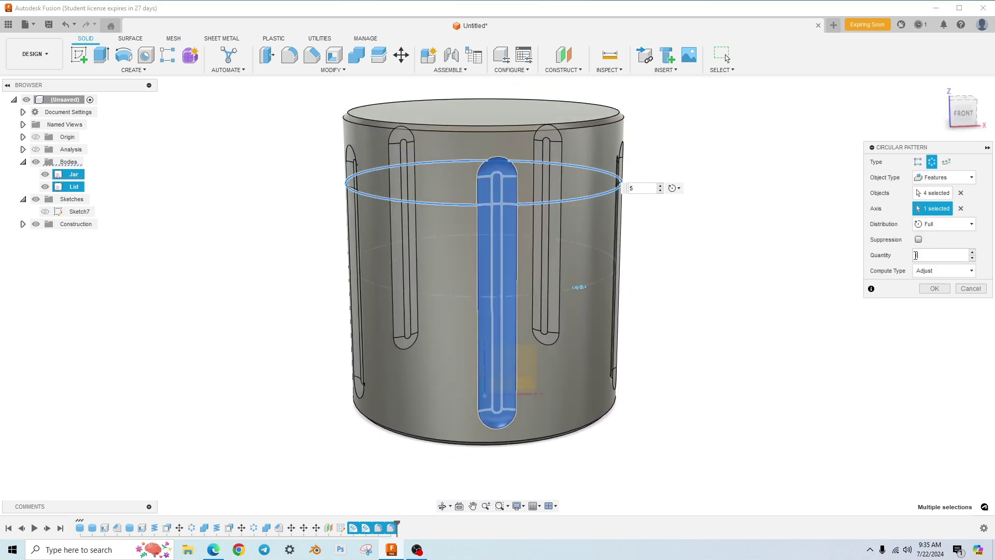
type("15")
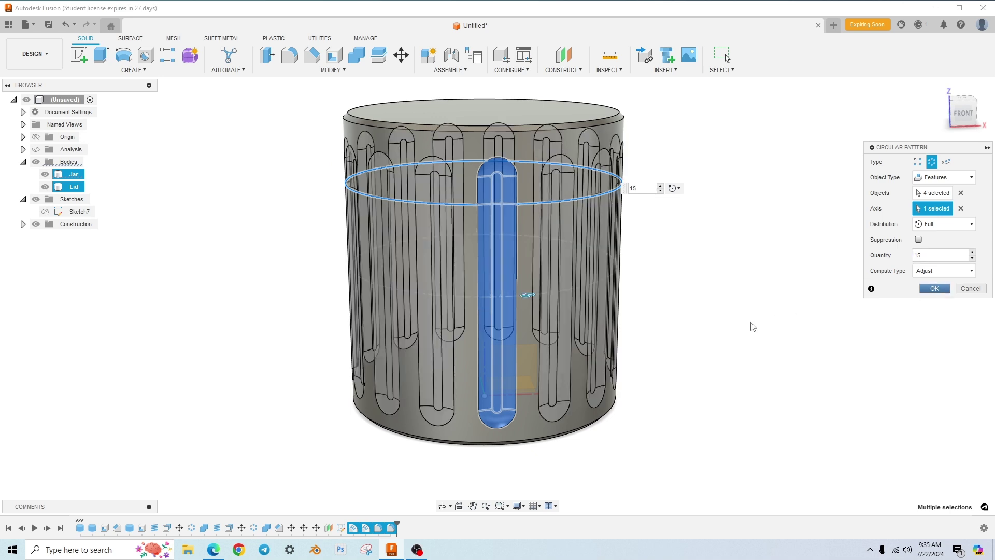
key("Return")
key("alt+Tab")
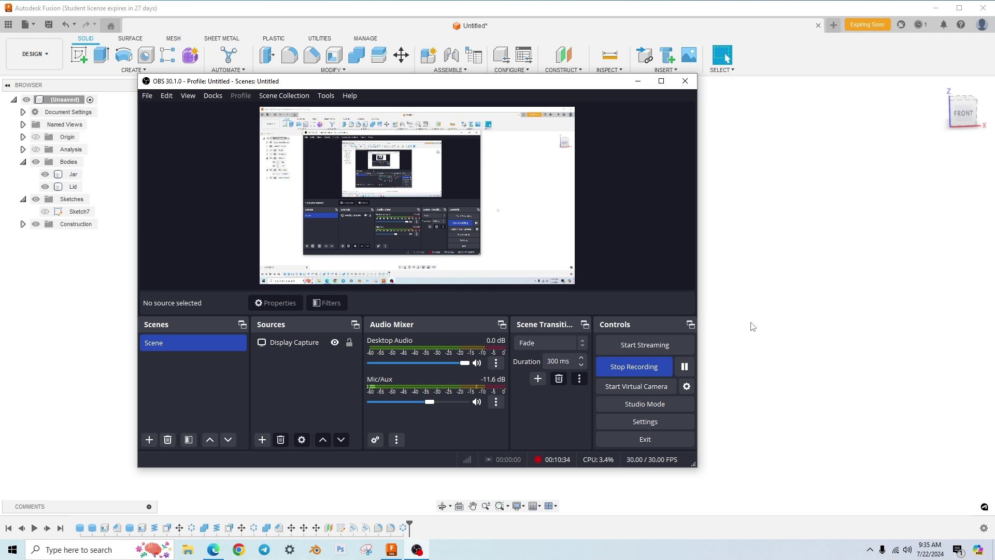
left_click(763, 354)
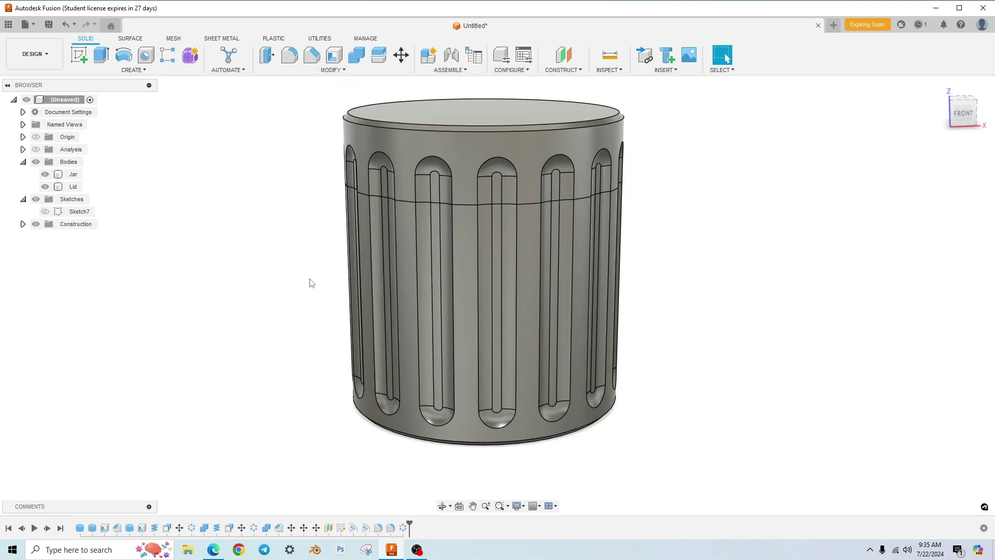
middle_click_drag(308, 282, 466, 279, "shift")
middle_click_drag(411, 266, 362, 265)
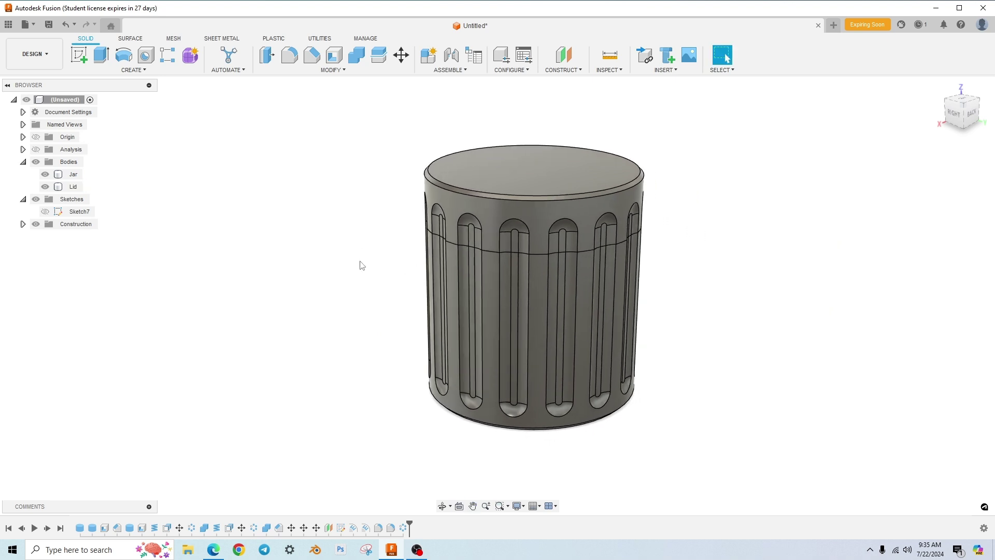
mouse_move(707, 244)
middle_mouse_down("shift")
mouse_move(699, 235)
mouse_move(691, 242)
middle_mouse_up("shift")
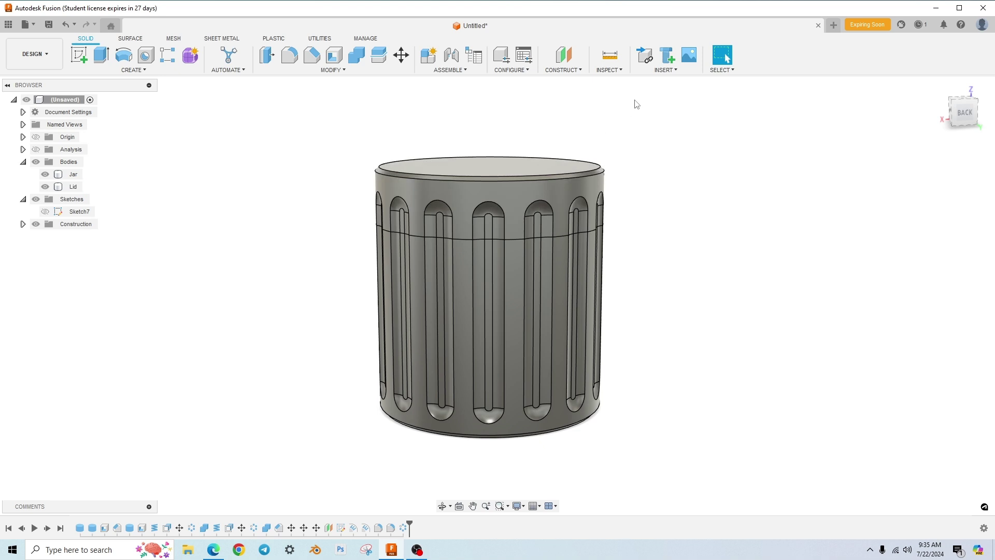
Step: Show the existing section analysis and examine the threads and the walls behind the grooves in cross-section
left_click(610, 70)
left_click(286, 174)
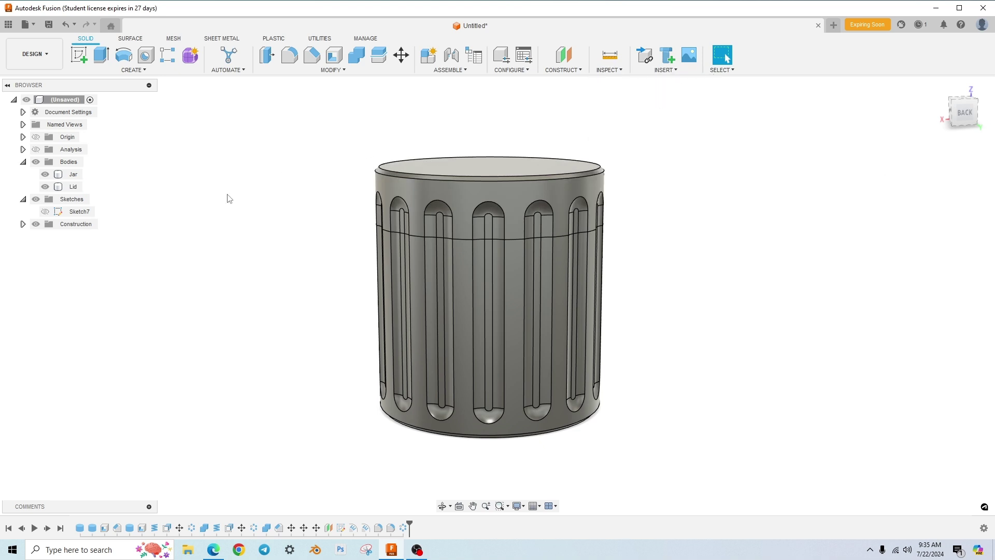
left_click(36, 149)
middle_click_drag(236, 309, 423, 338, "shift")
middle_click_drag(674, 263, 618, 255, "shift")
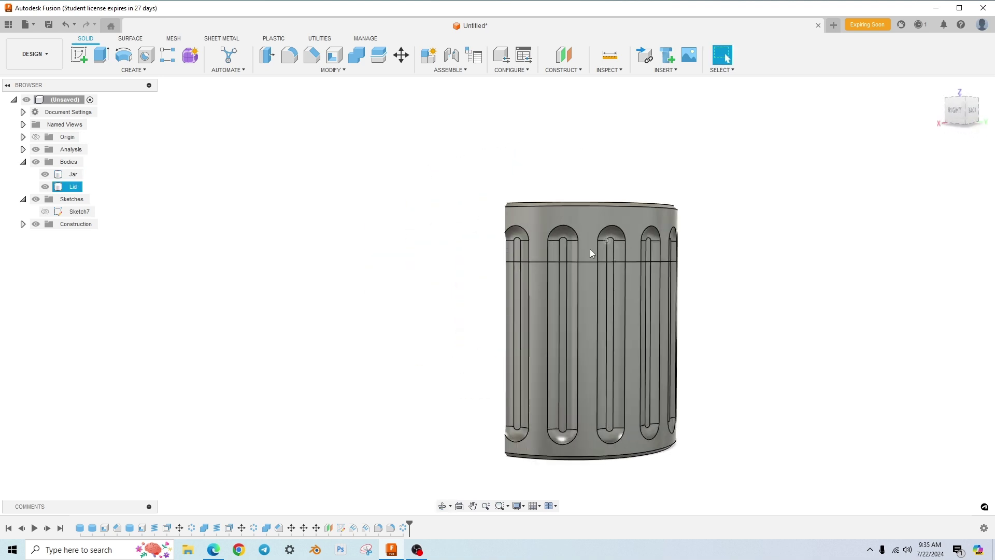
middle_click_drag(522, 273, 513, 316, "shift")
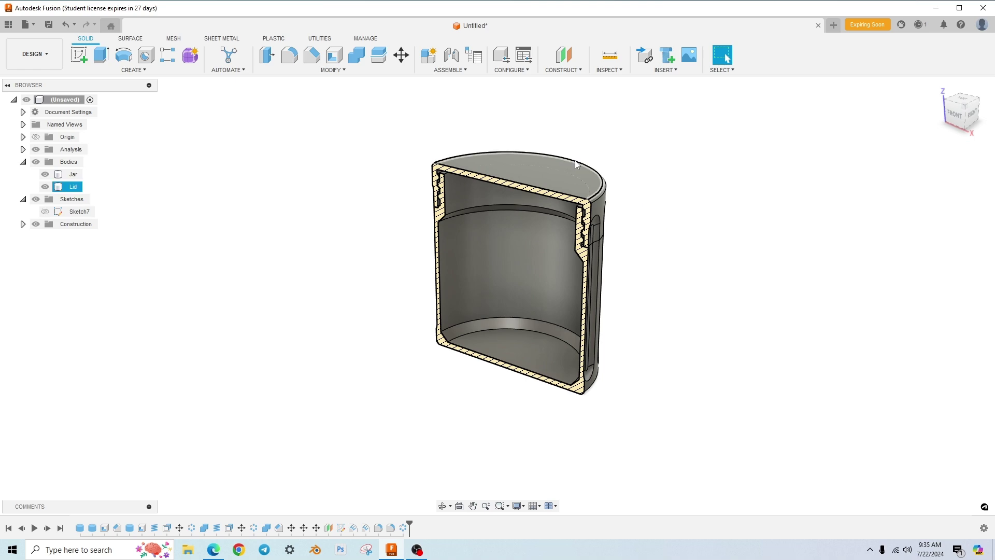
scroll(573, 162, "up", 4)
middle_click_drag(695, 205, 611, 288)
scroll(611, 288, "down", 6)
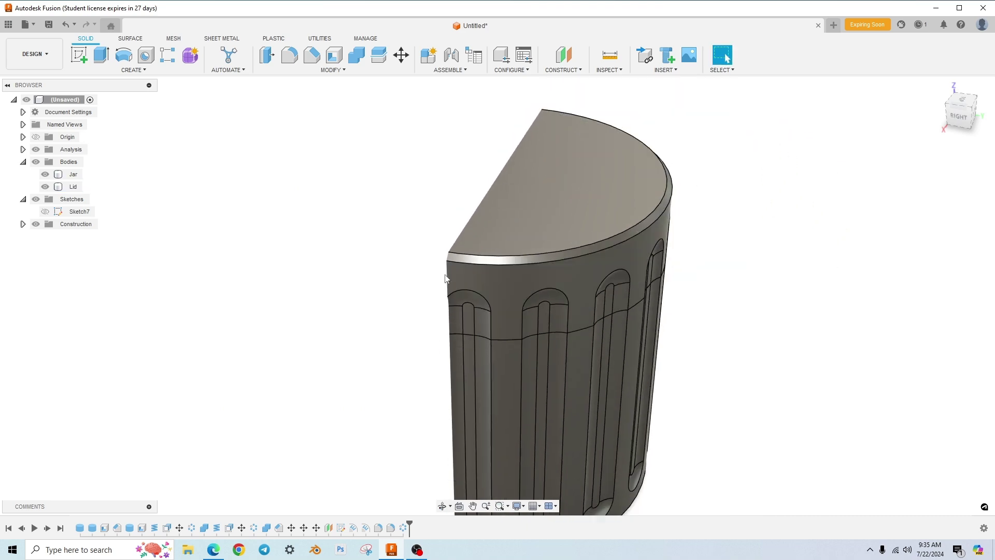
middle_click_drag(444, 369, 421, 357, "shift")
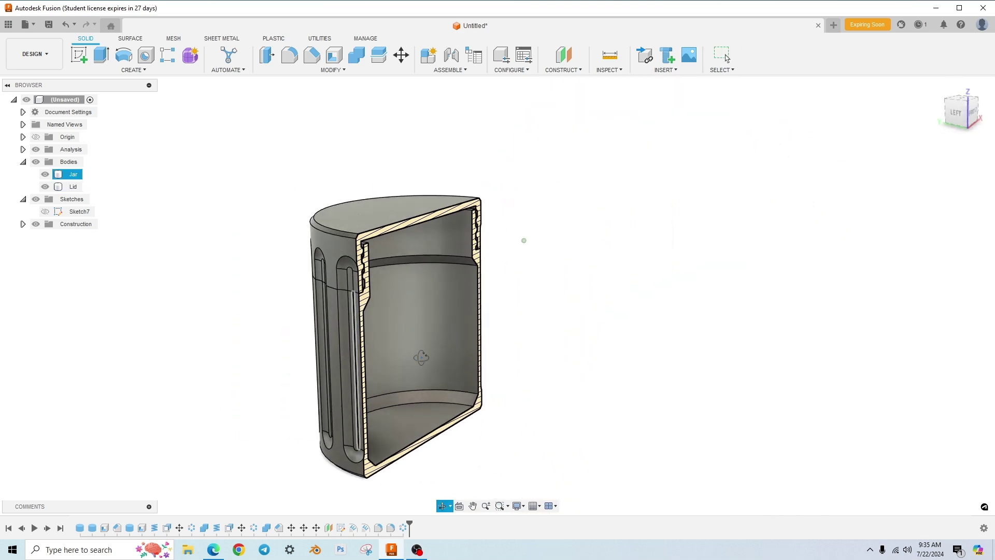
Step: Hide the section analysis and view the complete grooved jar and lid from other sides
key("Escape")
left_click(36, 149)
left_click(417, 232)
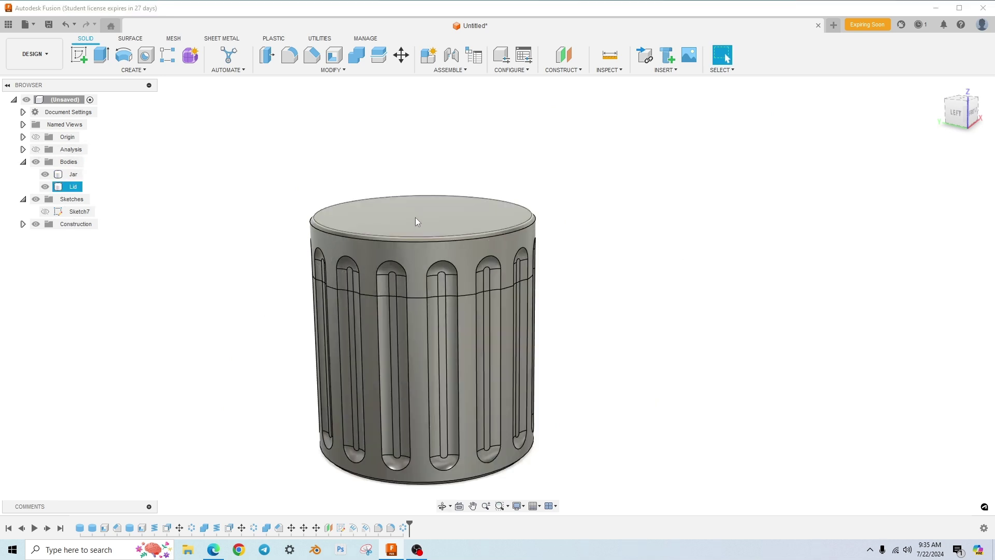
middle_click(415, 214, "shift")
middle_click_drag(402, 340, 597, 311, "shift")
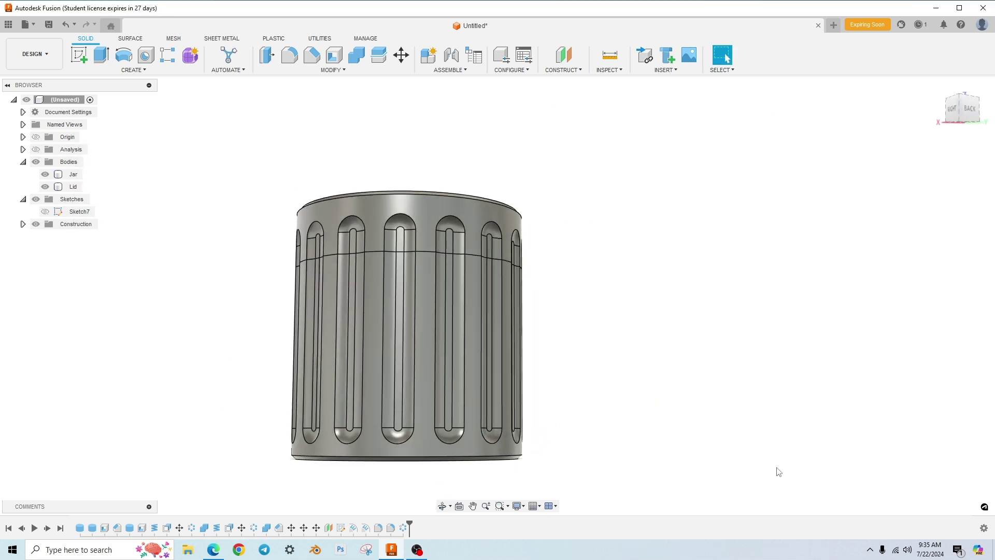